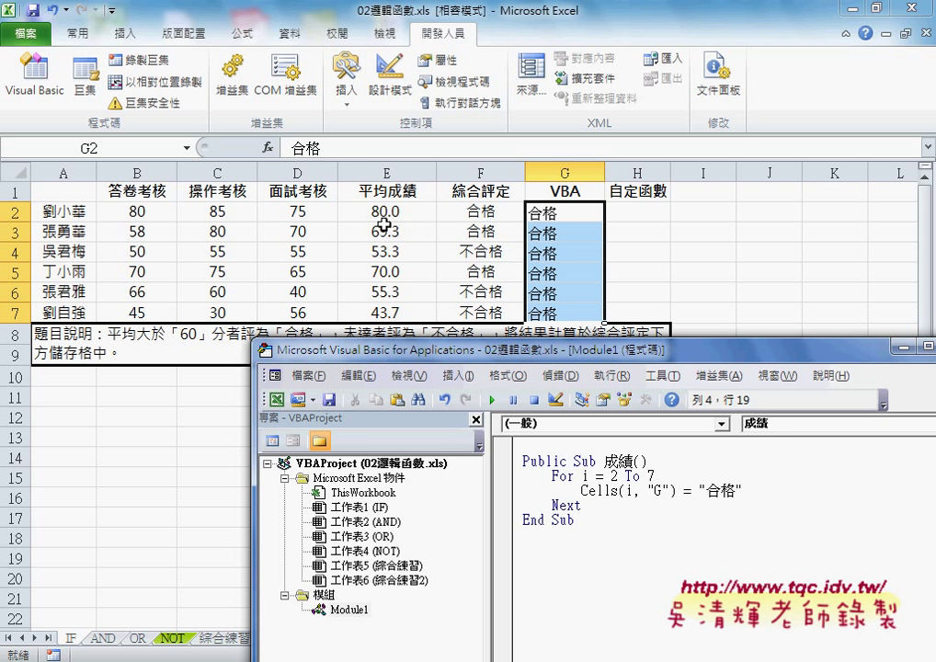
Step: Add a new indented line after the For line of 成績 and begin typing 'if'
{"action": "left_click_drag", "start_coordinate": [741, 491], "coordinate": [585, 491]}
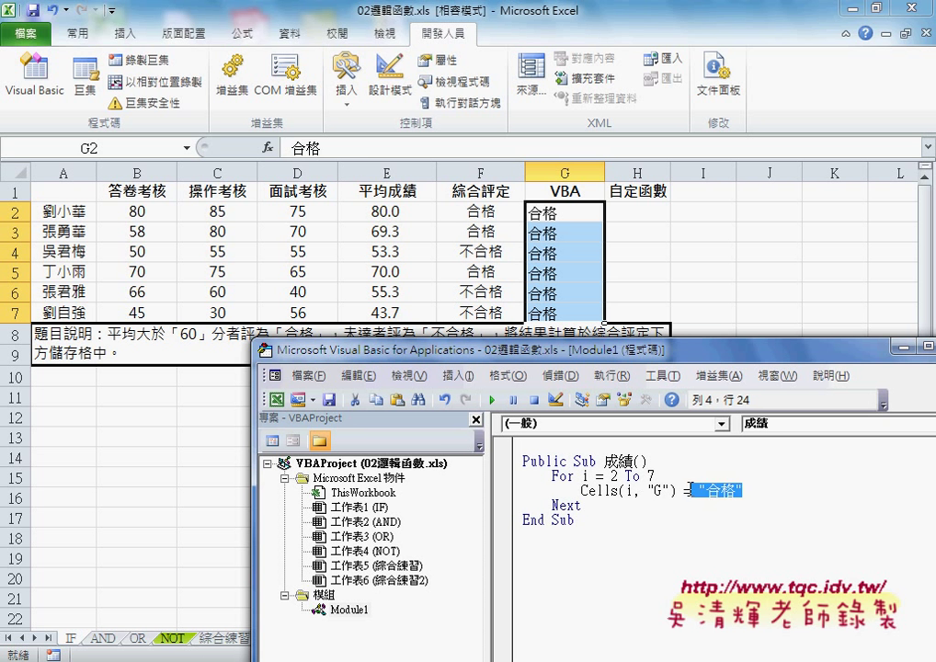
{"action": "left_click", "coordinate": [672, 472]}
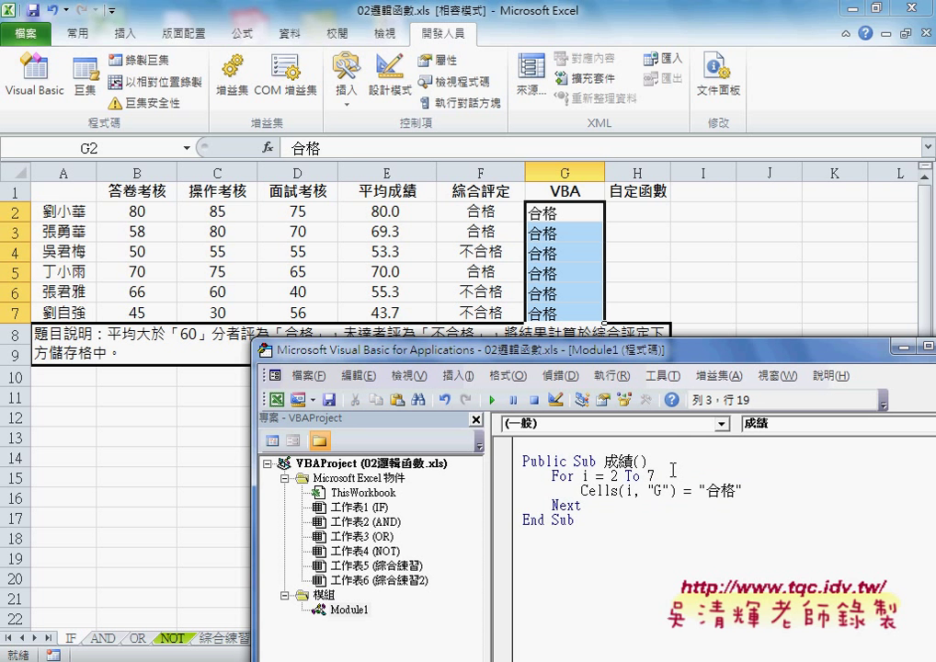
{"action": "key", "text": "Return"}
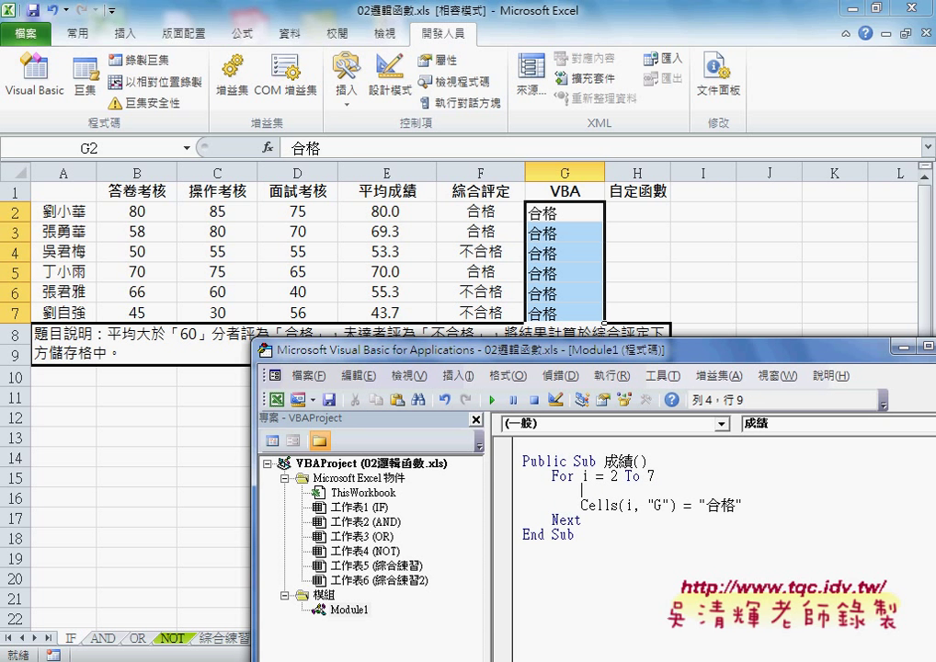
{"action": "key", "text": "Tab"}
{"action": "type", "text": "i"}
{"action": "key", "text": "shift"}
{"action": "type", "text": "f"}
{"action": "left_click_drag", "start_coordinate": [596, 491], "coordinate": [605, 491]}
Step: Write the If cells(i,"E")>=60 then, Else and End If lines, leaving both branches blank
{"action": "left_click", "coordinate": [641, 492]}
{"action": "type", "text": "ce"}
{"action": "type", "text": "lls("}
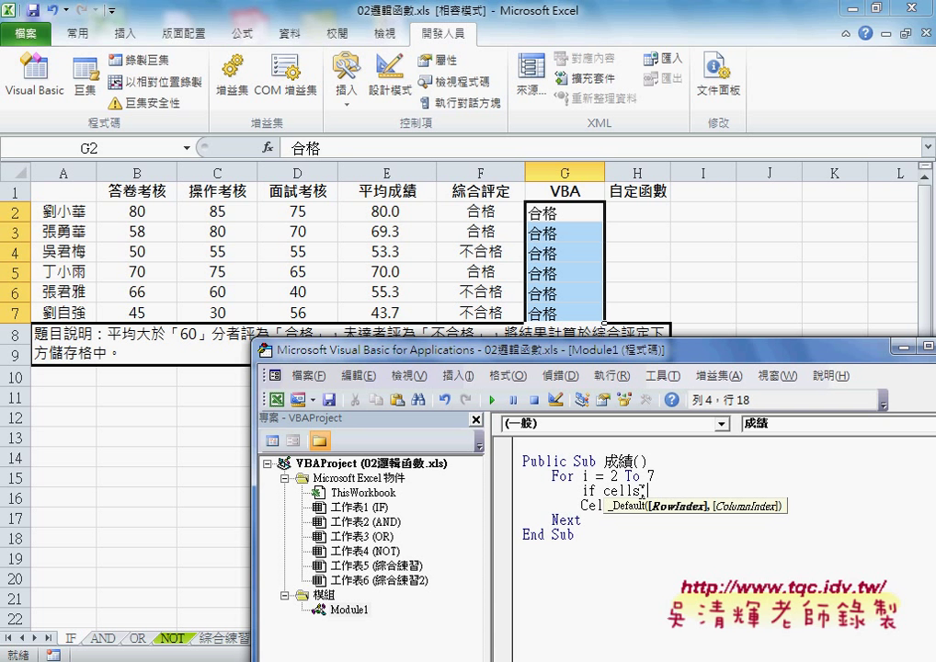
{"action": "type", "text": "i,\""}
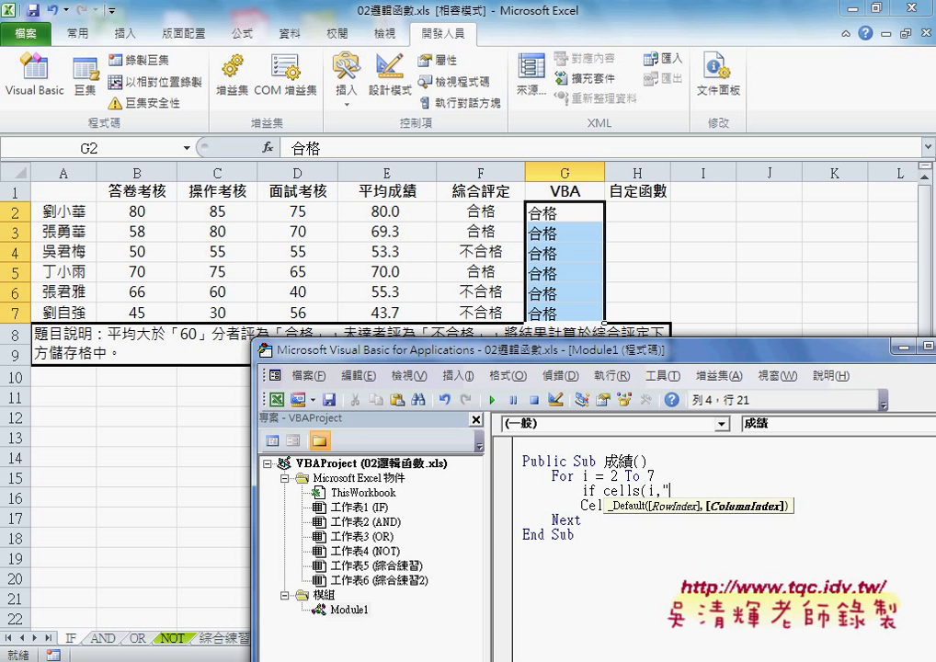
{"action": "type", "text": "E\""}
{"action": "type", "text": ")"}
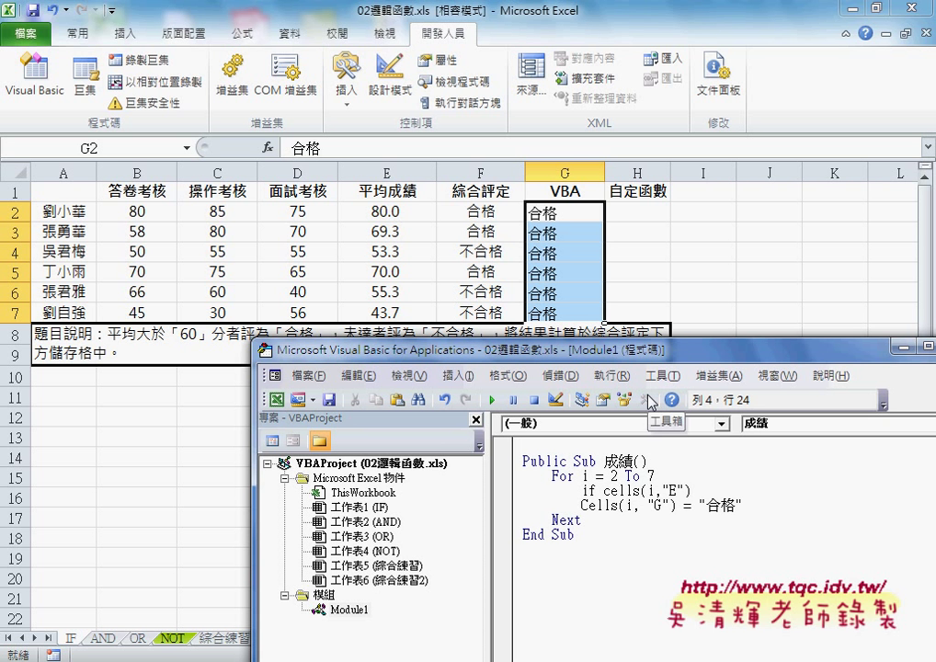
{"action": "type", "text": ">=6"}
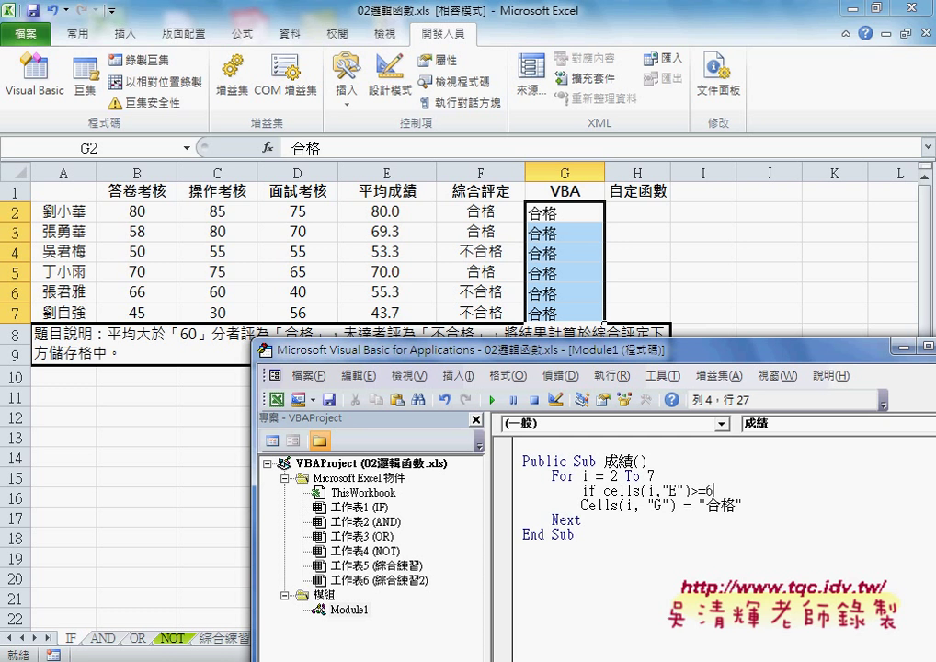
{"action": "type", "text": "0"}
{"action": "type", "text": " then"}
{"action": "key", "text": "Return"}
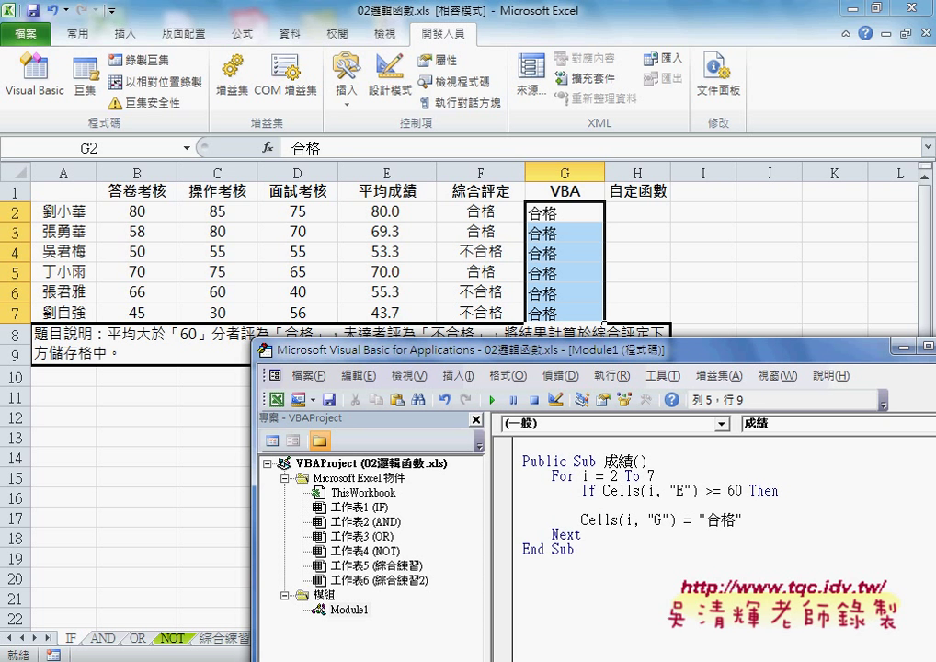
{"action": "key", "text": "Return"}
{"action": "type", "text": "e"}
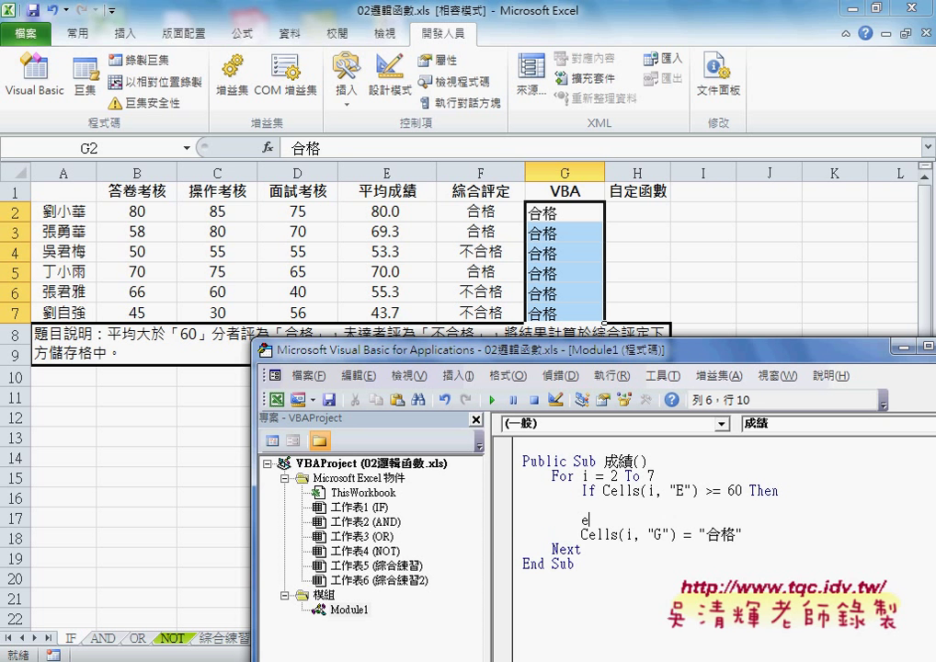
{"action": "type", "text": "lse"}
{"action": "key", "text": "Return"}
{"action": "key", "text": "Return"}
{"action": "type", "text": "en"}
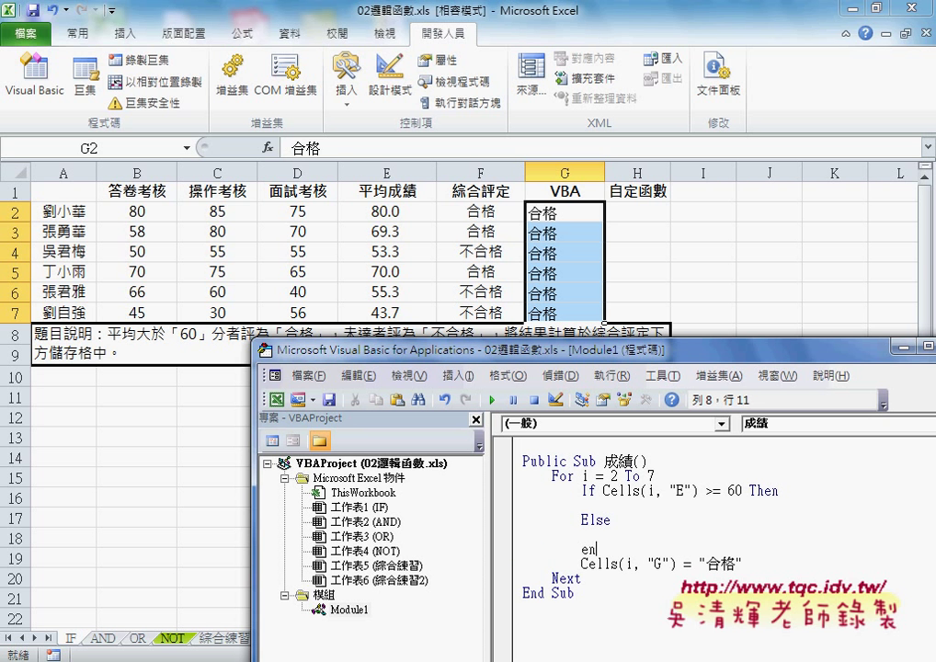
{"action": "type", "text": "d if"}
{"action": "key", "text": "Up"}
Step: Drag the Cells(i, "G") = "合格" line onto the indented empty line under If…Then
{"action": "left_click_drag", "start_coordinate": [581, 490], "coordinate": [635, 545]}
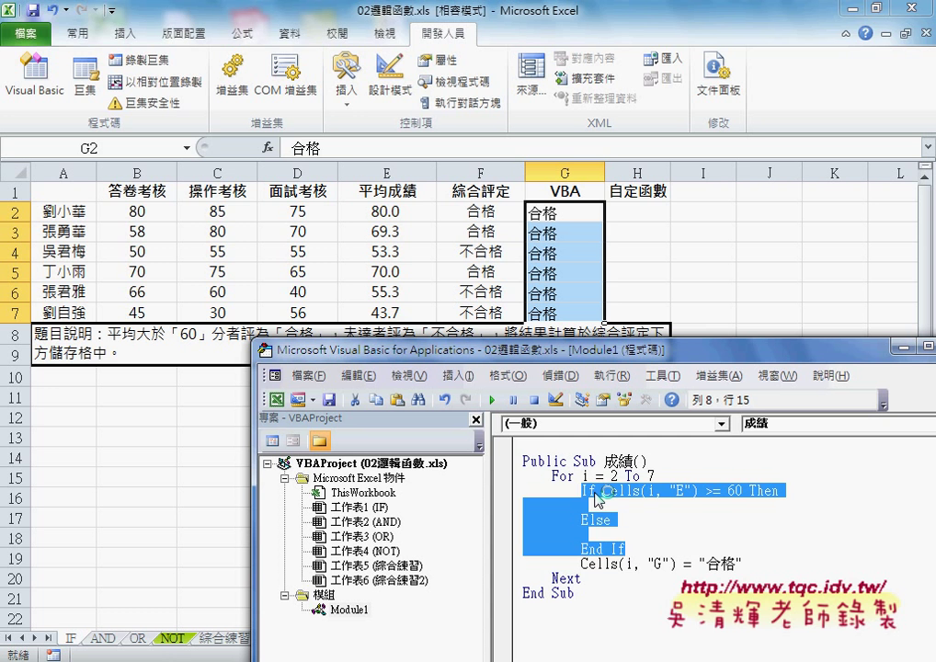
{"action": "left_click", "coordinate": [614, 519]}
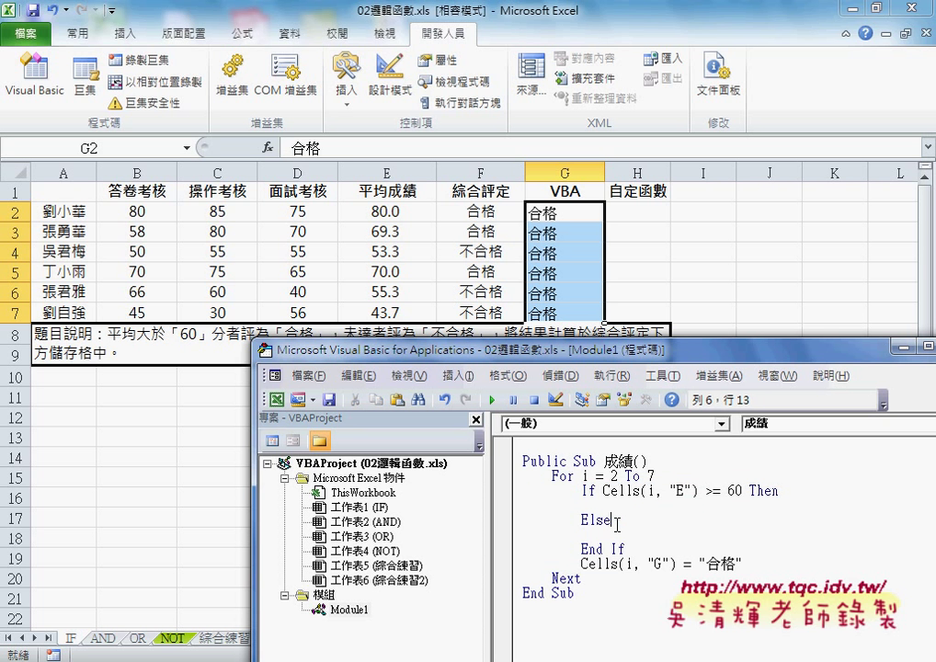
{"action": "left_click", "coordinate": [618, 549]}
{"action": "left_click", "coordinate": [583, 504]}
{"action": "key", "text": "Tab"}
{"action": "left_click", "coordinate": [593, 535]}
{"action": "left_click", "coordinate": [743, 491]}
{"action": "left_click_drag", "start_coordinate": [742, 490], "coordinate": [605, 492]}
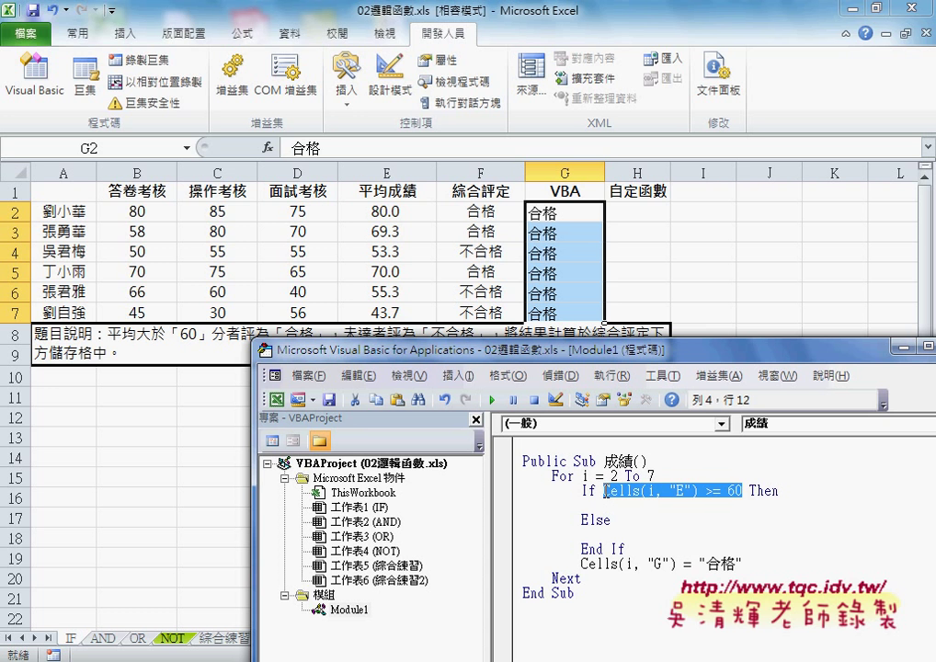
{"action": "left_click", "coordinate": [615, 505]}
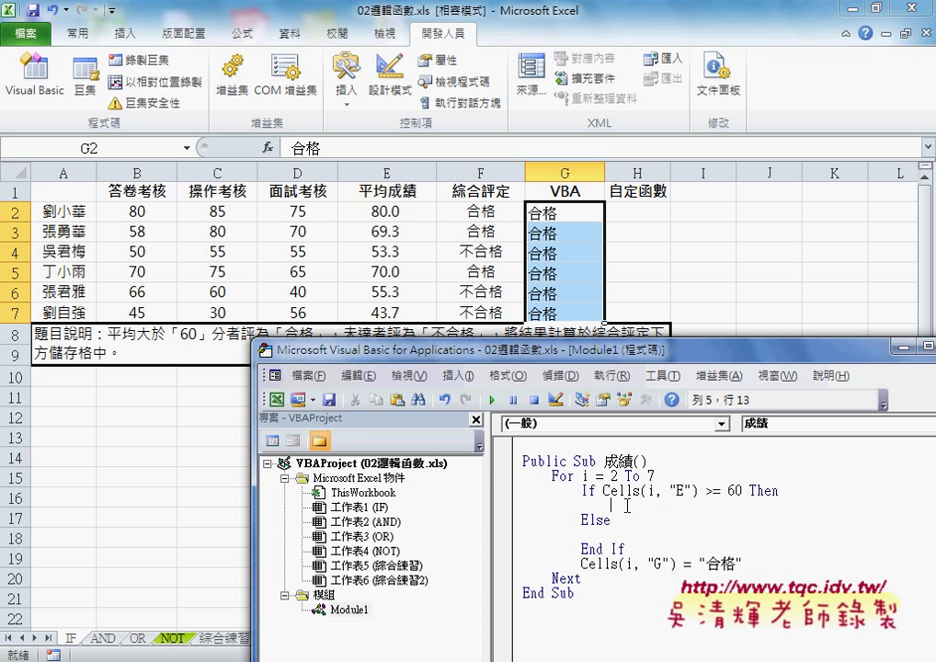
{"action": "left_click_drag", "start_coordinate": [611, 520], "coordinate": [580, 520]}
{"action": "left_click_drag", "start_coordinate": [741, 563], "coordinate": [581, 563]}
{"action": "mouse_move", "coordinate": [643, 564]}
{"action": "left_mouse_down"}
{"action": "mouse_move", "coordinate": [628, 515]}
{"action": "mouse_move", "coordinate": [628, 542]}
{"action": "left_mouse_up"}
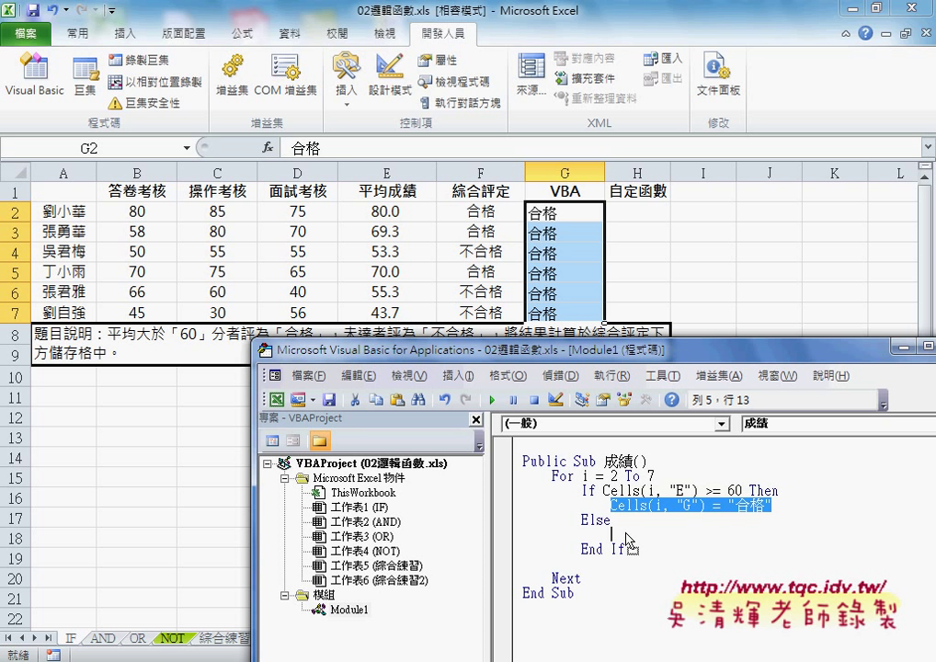
Step: Copy the Cells line under Else, change 合格 to 不合格, and delete the blank line before Next
{"action": "left_click_drag", "start_coordinate": [628, 538], "coordinate": [628, 537]}
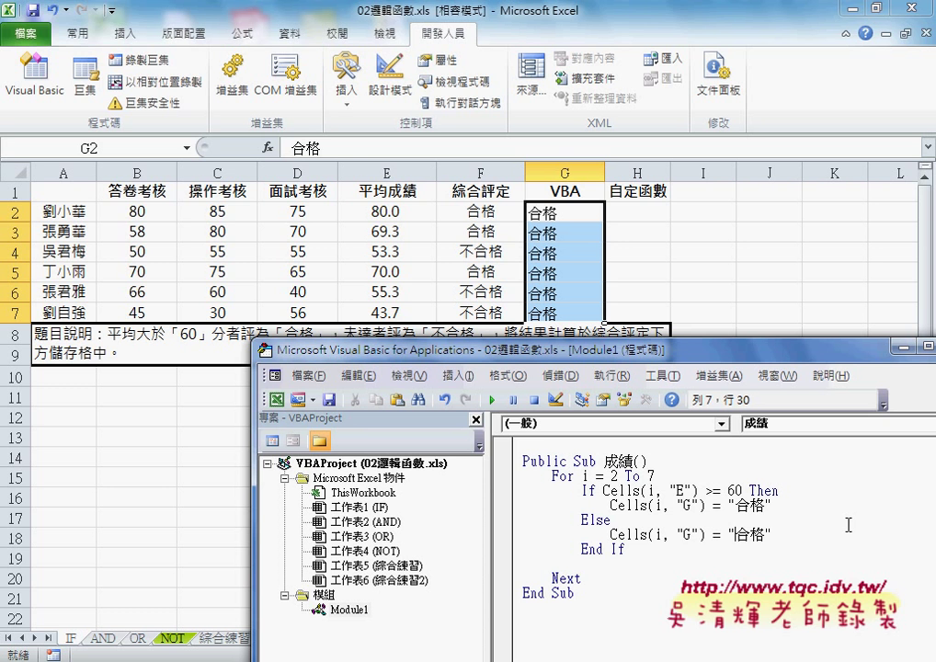
{"action": "key", "text": "shift+Right"}
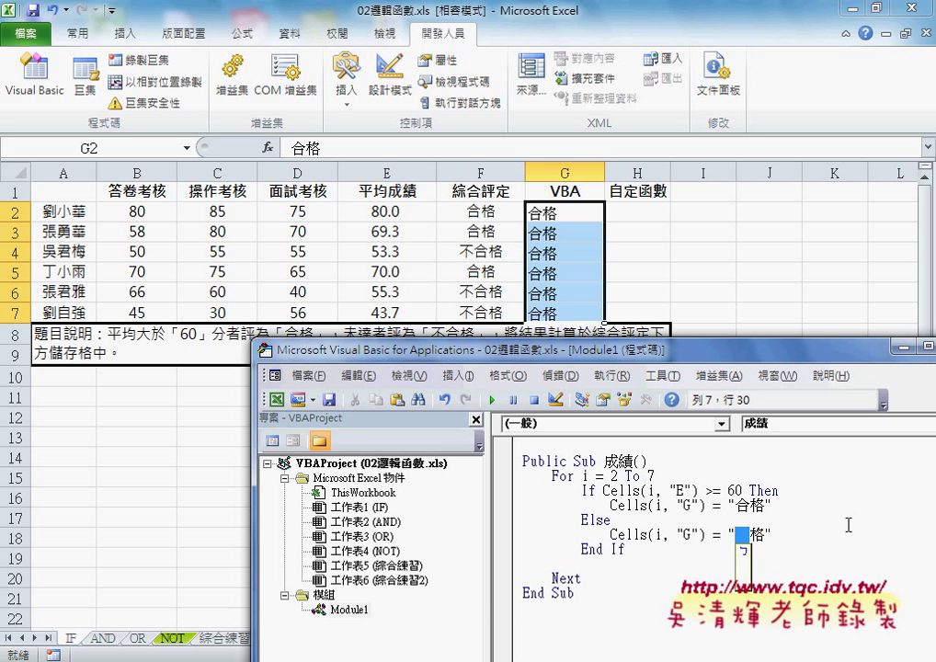
{"action": "type", "text": "不"}
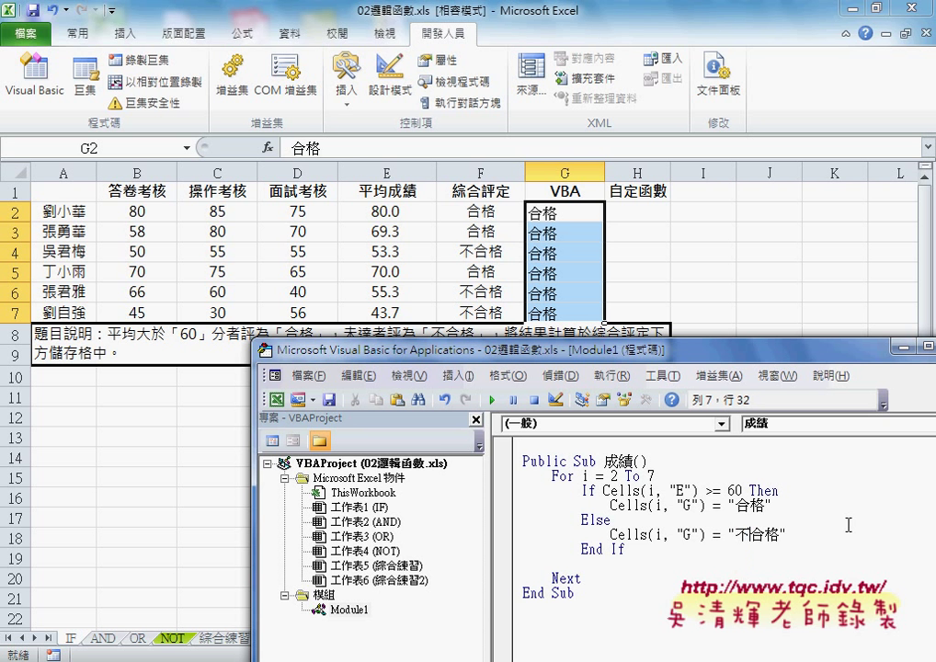
{"action": "type", "text": "合"}
{"action": "left_click", "coordinate": [636, 552]}
{"action": "key", "text": "Delete"}
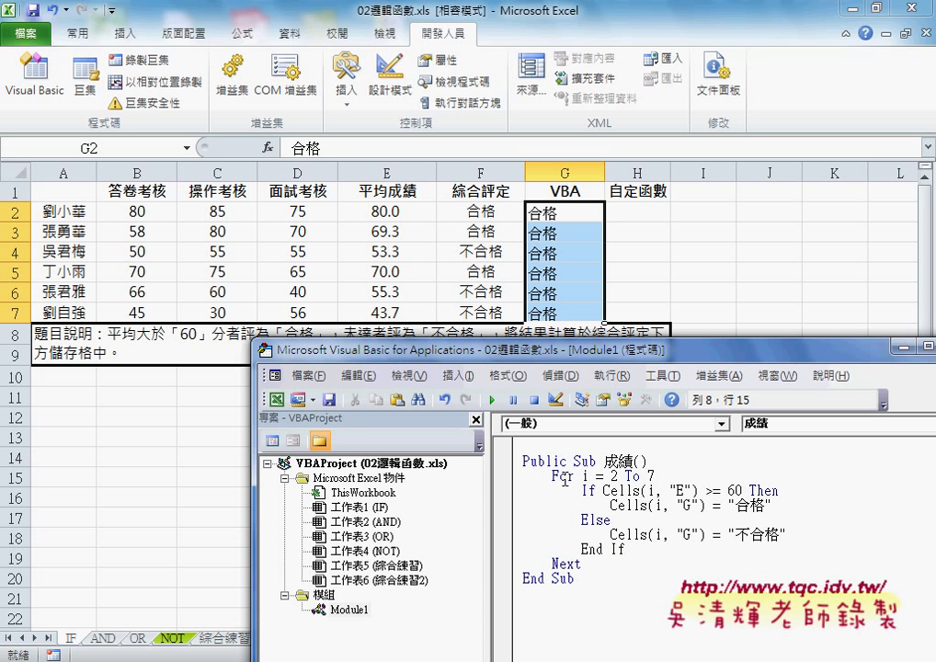
Step: Review the finished If…Then…Else block, highlighting the Then keyword
{"action": "left_click", "coordinate": [566, 476]}
{"action": "left_click", "coordinate": [593, 505]}
{"action": "left_click", "coordinate": [588, 490]}
{"action": "left_click", "coordinate": [595, 521]}
{"action": "left_click", "coordinate": [582, 536]}
{"action": "left_click", "coordinate": [778, 492]}
{"action": "left_click_drag", "start_coordinate": [777, 492], "coordinate": [748, 492]}
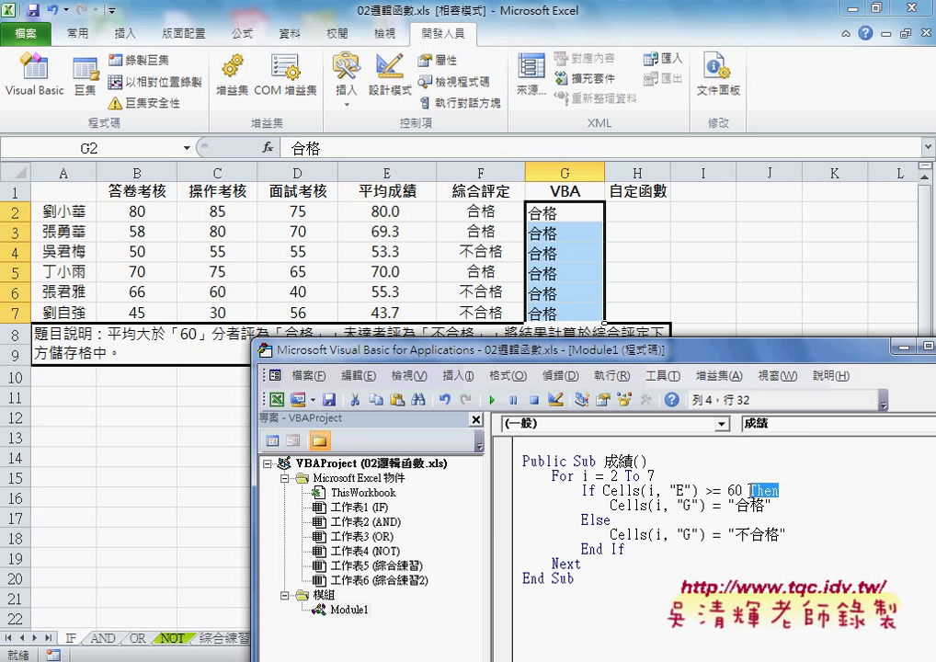
{"action": "left_click", "coordinate": [769, 505]}
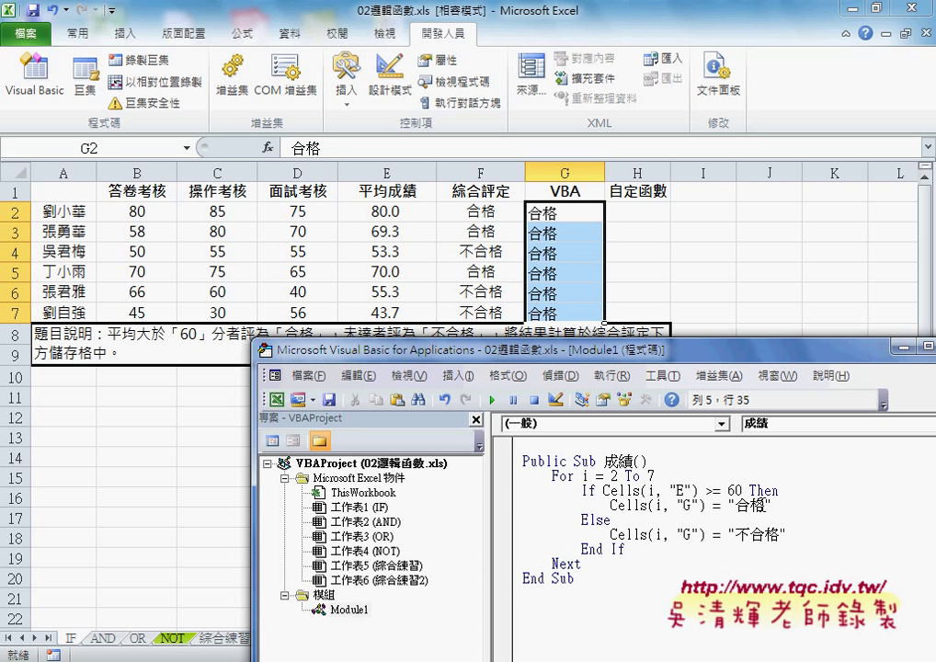
Step: Run the 成績 macro to fill G2:G7 with 合格/不合格 and centre those results
{"action": "left_click", "coordinate": [653, 505]}
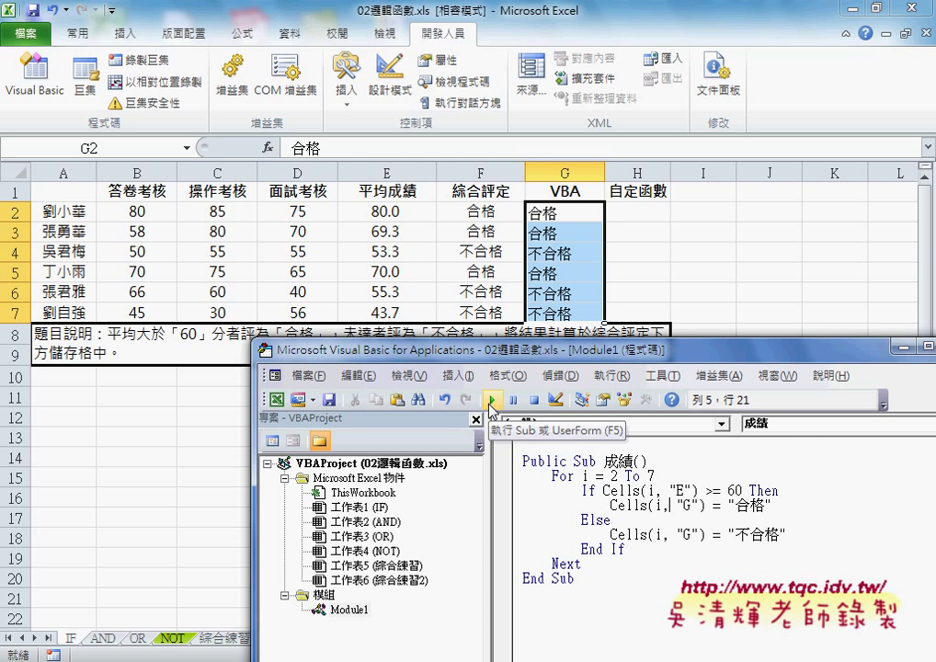
{"action": "left_click", "coordinate": [492, 402]}
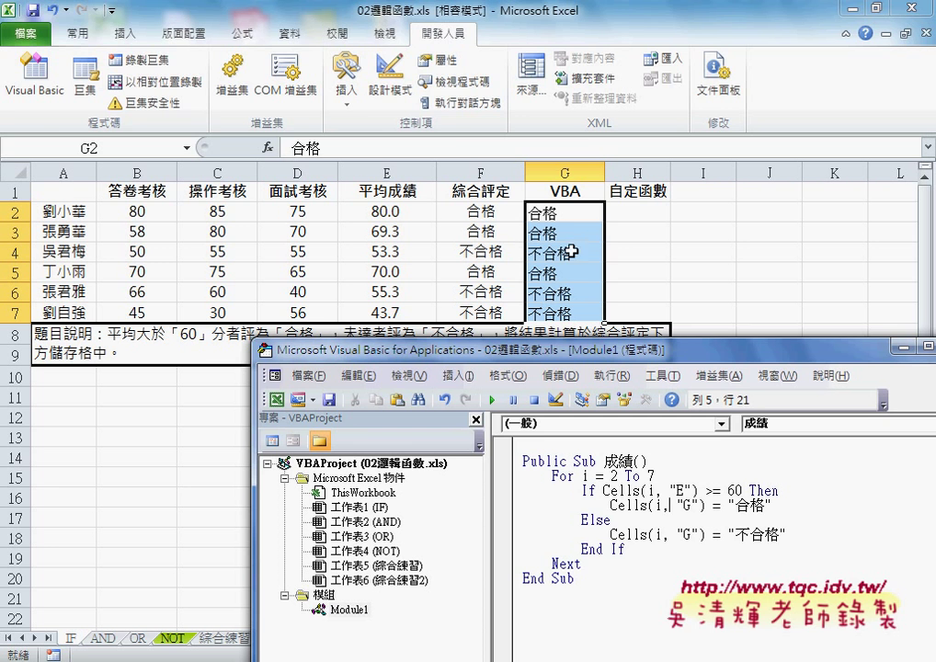
{"action": "left_click", "coordinate": [81, 33]}
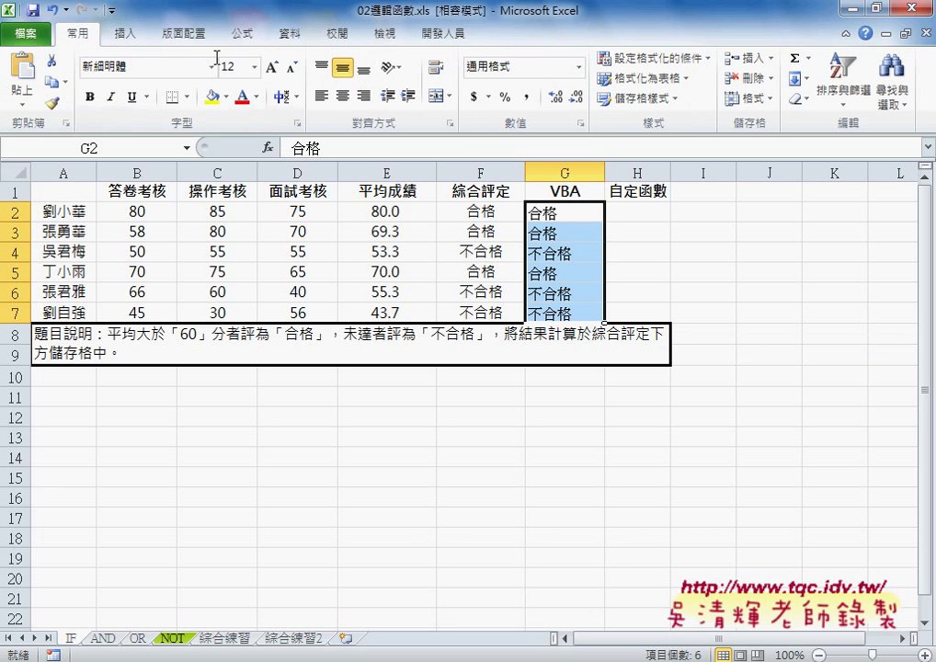
{"action": "left_click", "coordinate": [343, 96]}
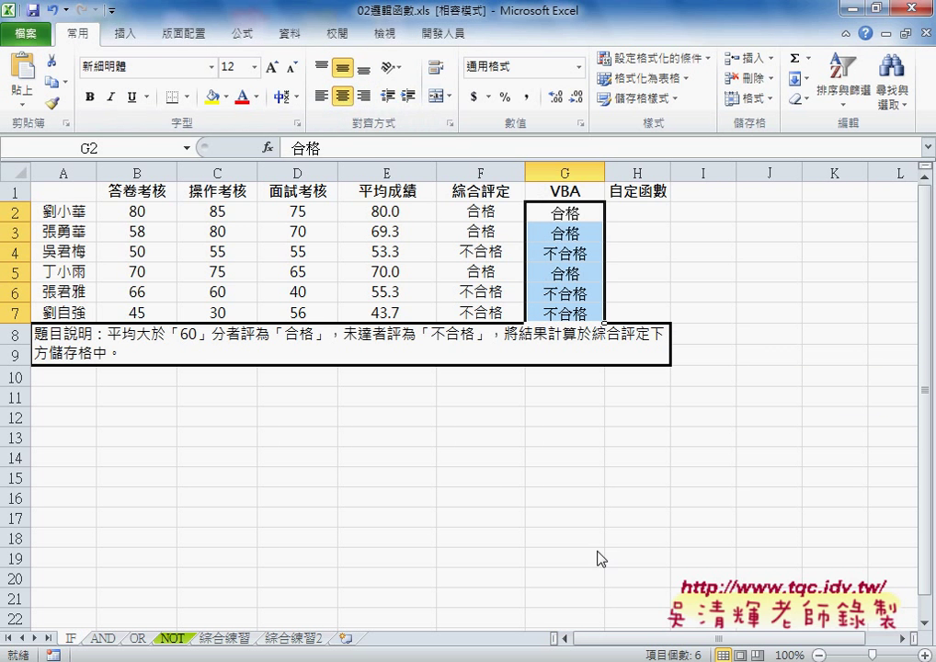
{"action": "key", "text": "alt+F11"}
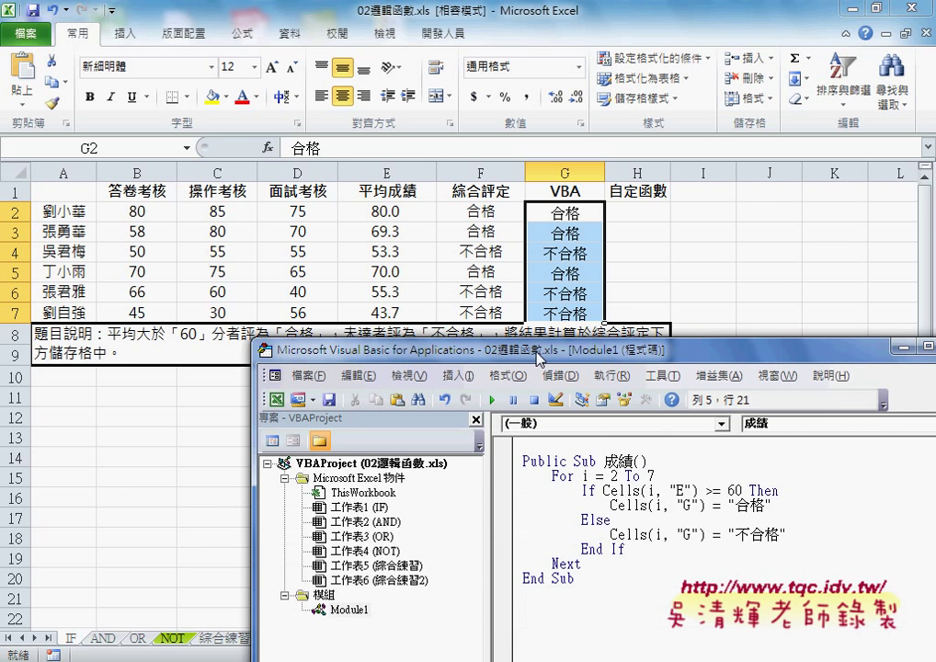
Step: Paste a copy of the whole 成績 procedure below its End Sub
{"action": "left_click_drag", "start_coordinate": [497, 350], "coordinate": [393, 333]}
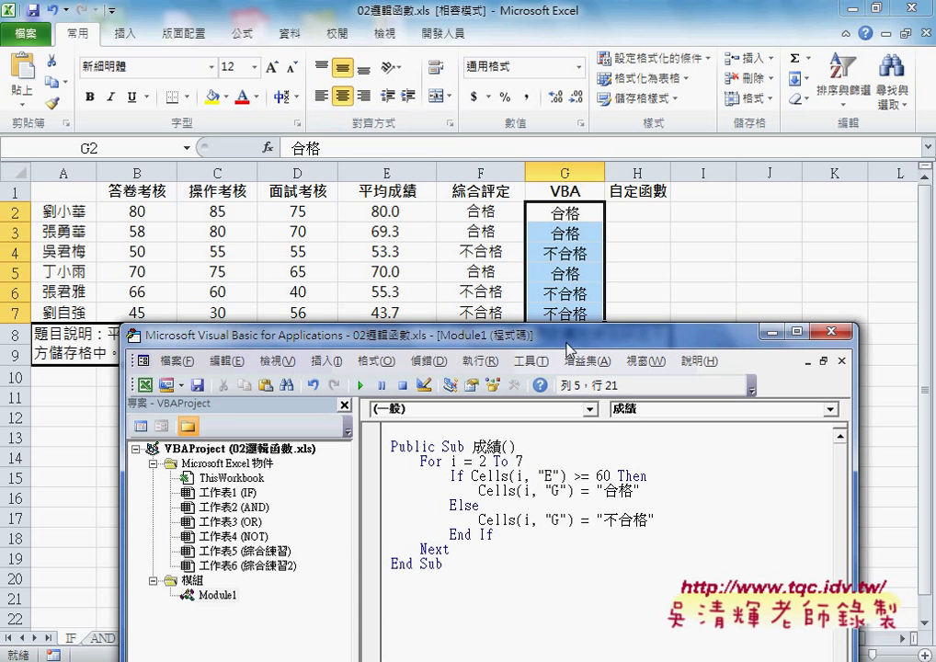
{"action": "left_click_drag", "start_coordinate": [450, 336], "coordinate": [434, 334]}
{"action": "left_click_drag", "start_coordinate": [432, 563], "coordinate": [368, 446]}
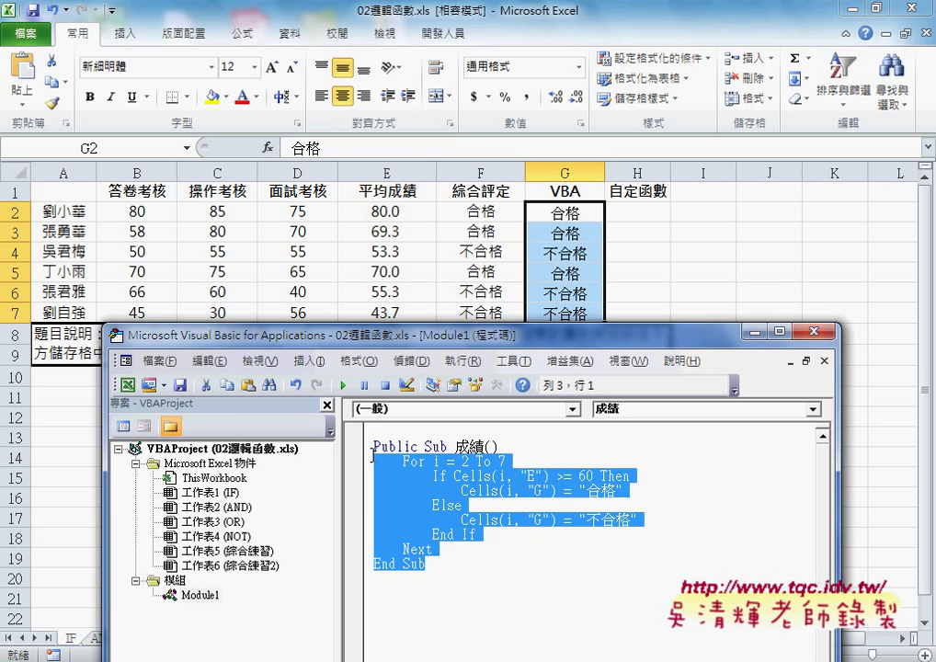
{"action": "left_click", "coordinate": [537, 507]}
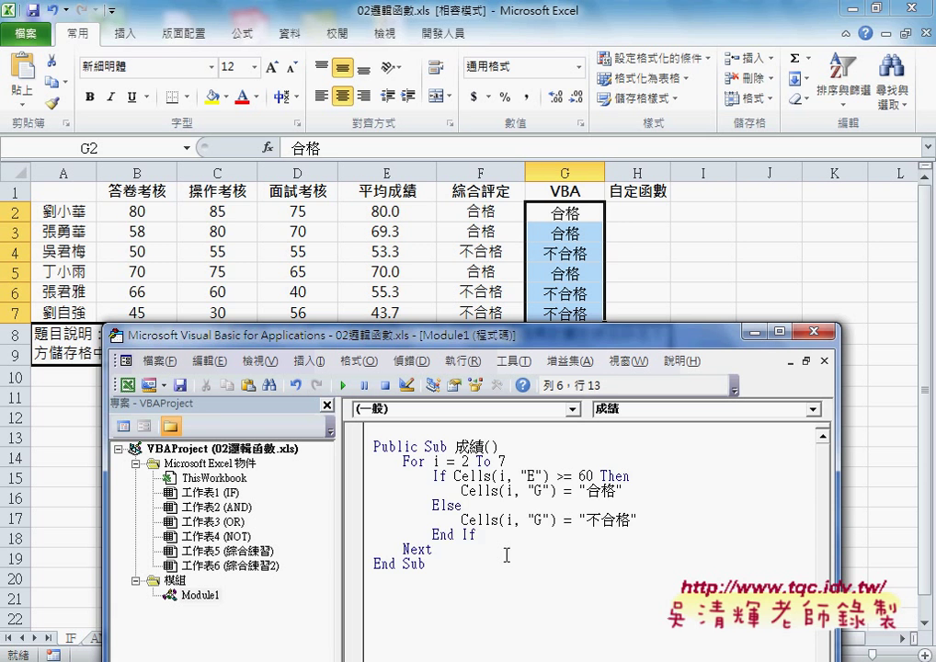
{"action": "left_click_drag", "start_coordinate": [426, 563], "coordinate": [376, 443]}
{"action": "key", "text": "ctrl+c"}
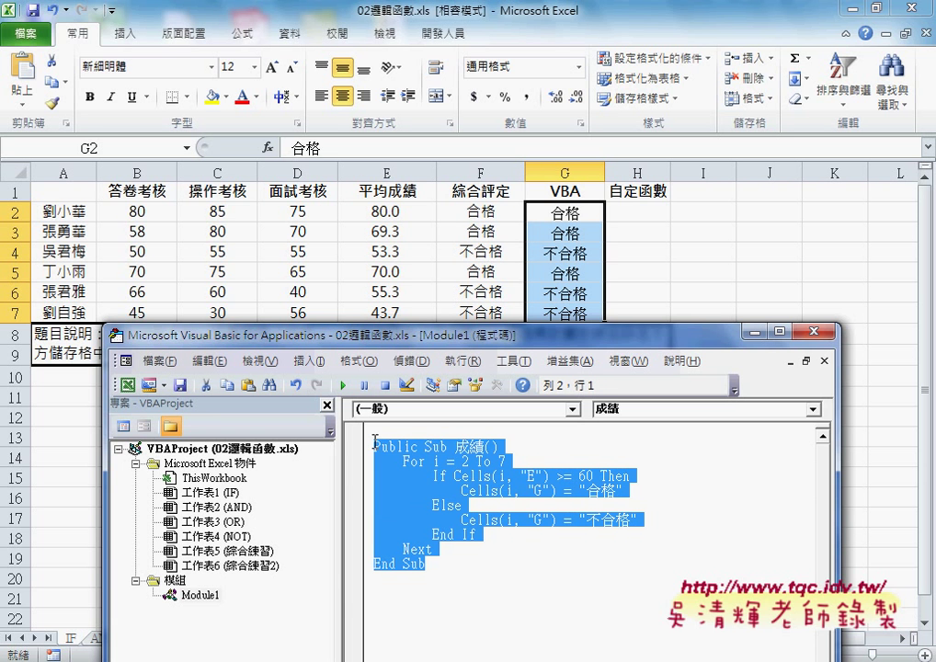
{"action": "left_click", "coordinate": [393, 587]}
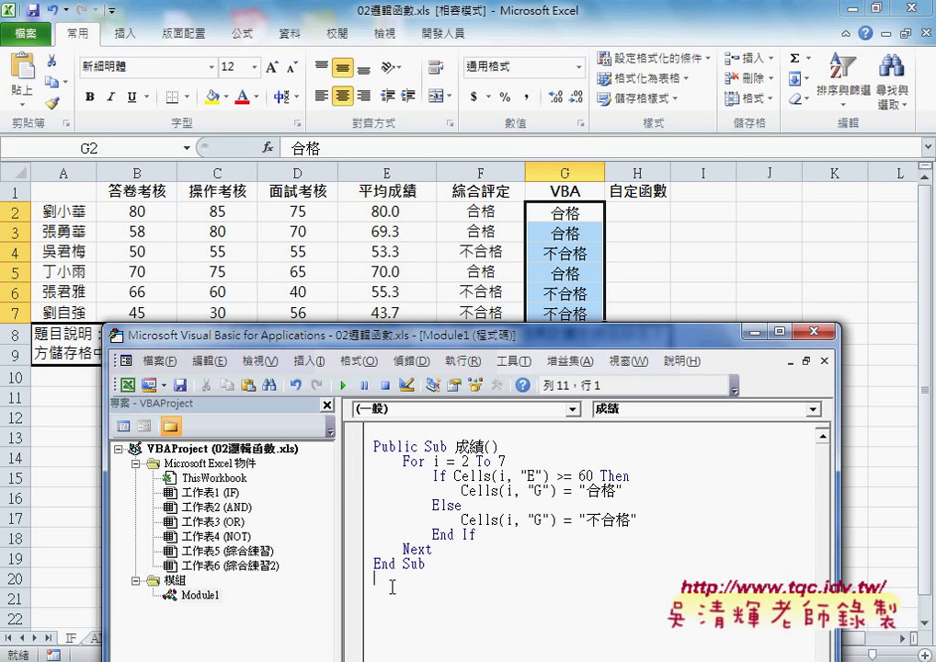
{"action": "key", "text": "ctrl+v"}
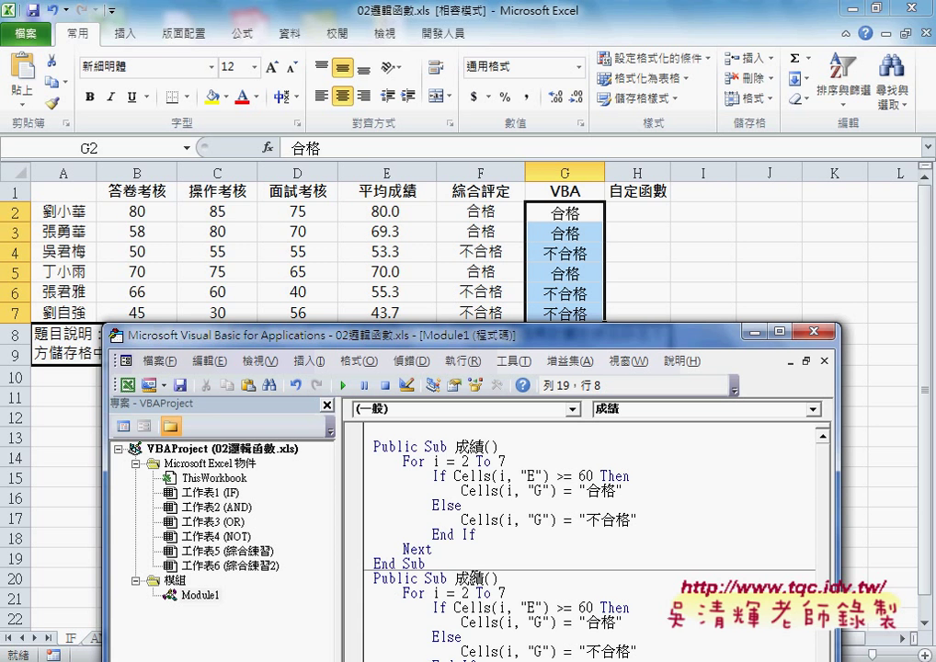
Step: Rename the copy 成績清除, delete its If/Else/End If lines, and set Cells(i, "G") = ""
{"action": "left_click", "coordinate": [486, 578]}
{"action": "type", "text": "2"}
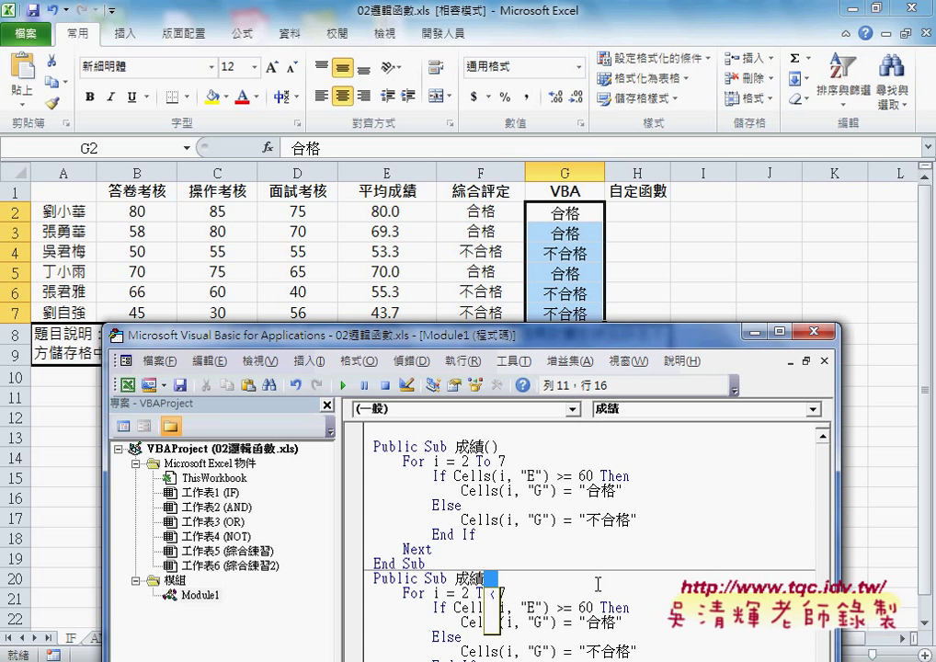
{"action": "type", "text": "清"}
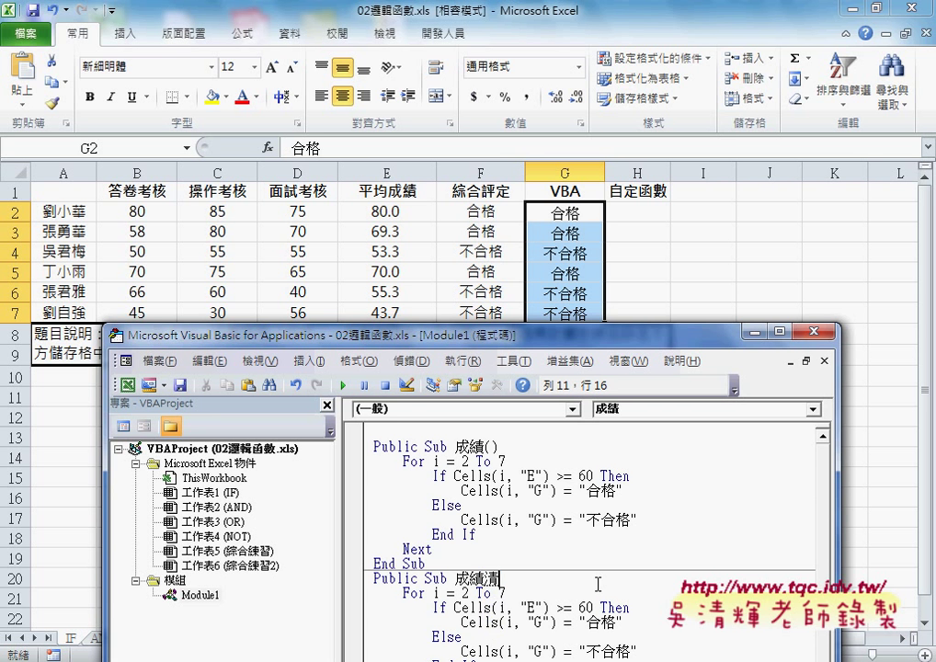
{"action": "type", "text": "除("}
{"action": "key", "text": "End"}
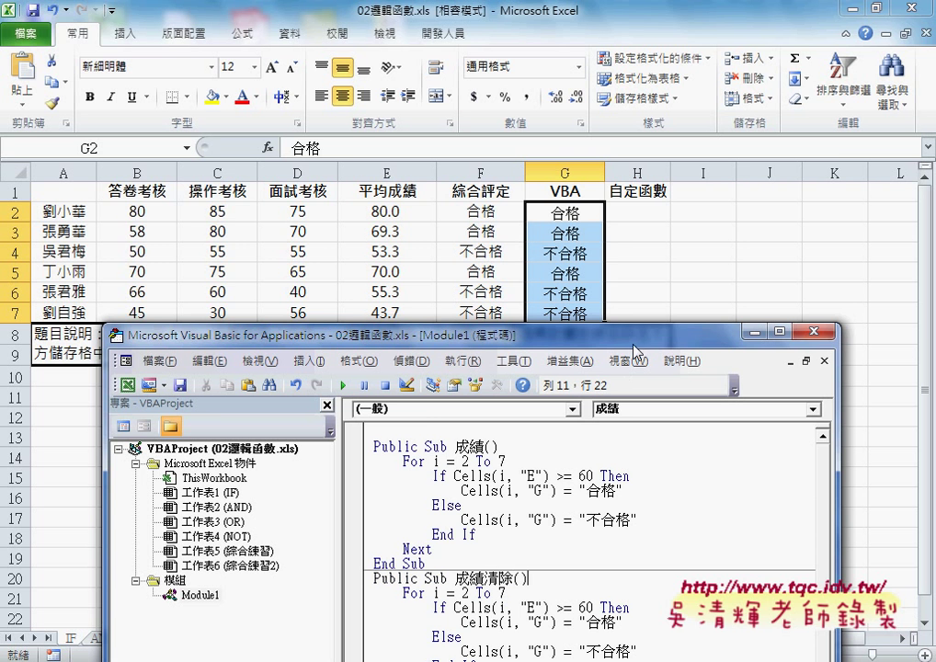
{"action": "left_click_drag", "start_coordinate": [470, 499], "coordinate": [340, 493]}
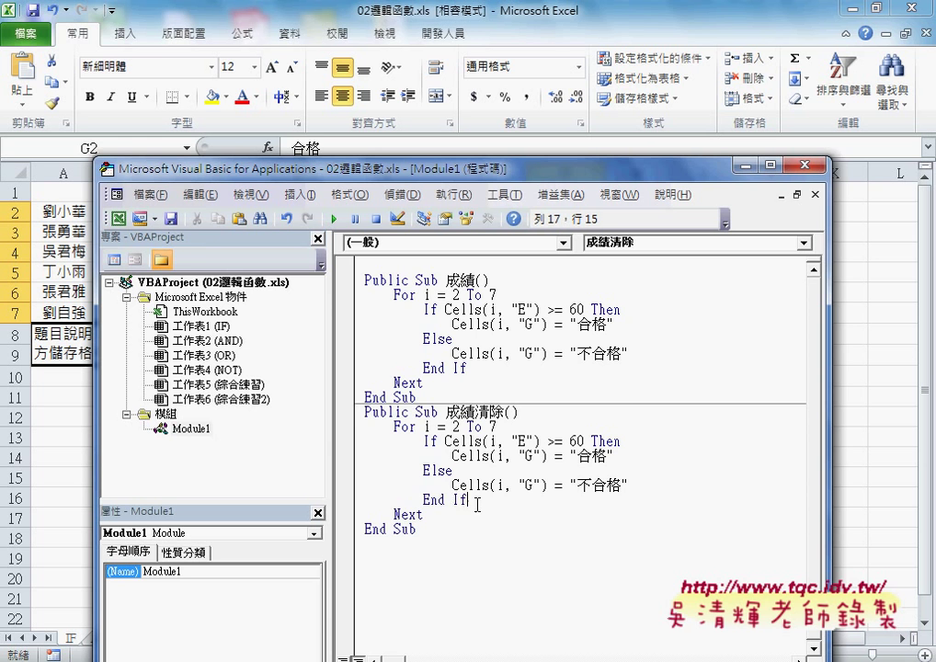
{"action": "key", "text": "Delete"}
{"action": "key", "text": "Delete"}
{"action": "left_click_drag", "start_coordinate": [466, 476], "coordinate": [355, 442]}
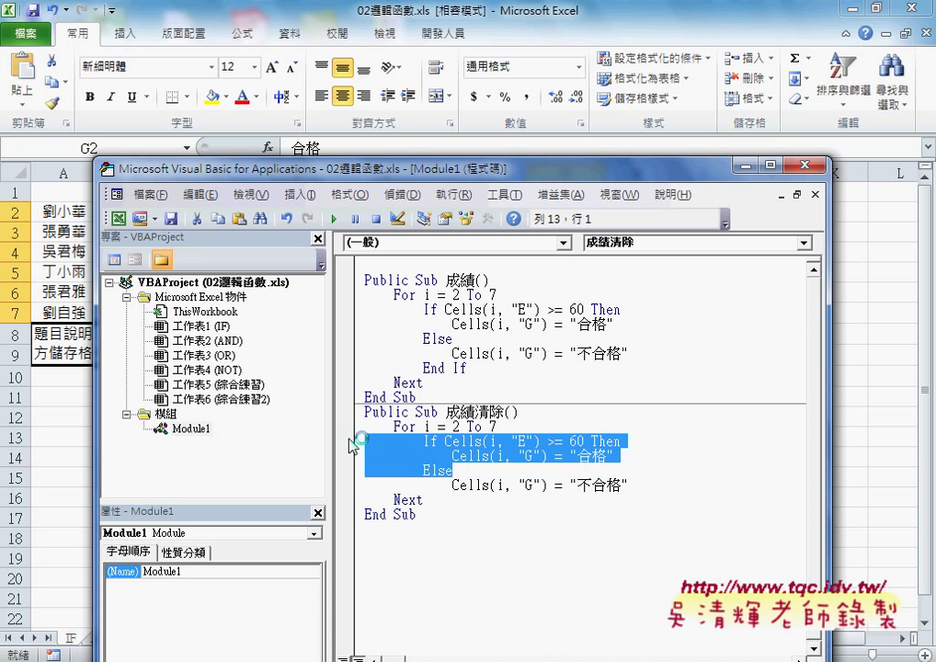
{"action": "key", "text": "Delete"}
{"action": "key", "text": "Delete"}
{"action": "key", "text": "Delete"}
{"action": "key", "text": "Delete"}
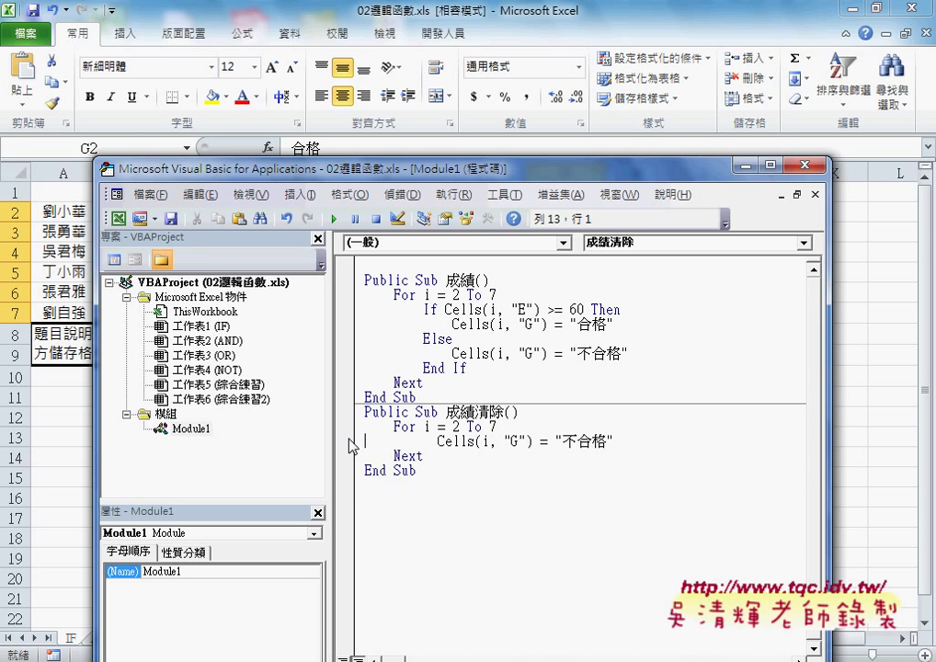
{"action": "key", "text": "Delete"}
{"action": "key", "text": "Delete"}
{"action": "key", "text": "End"}
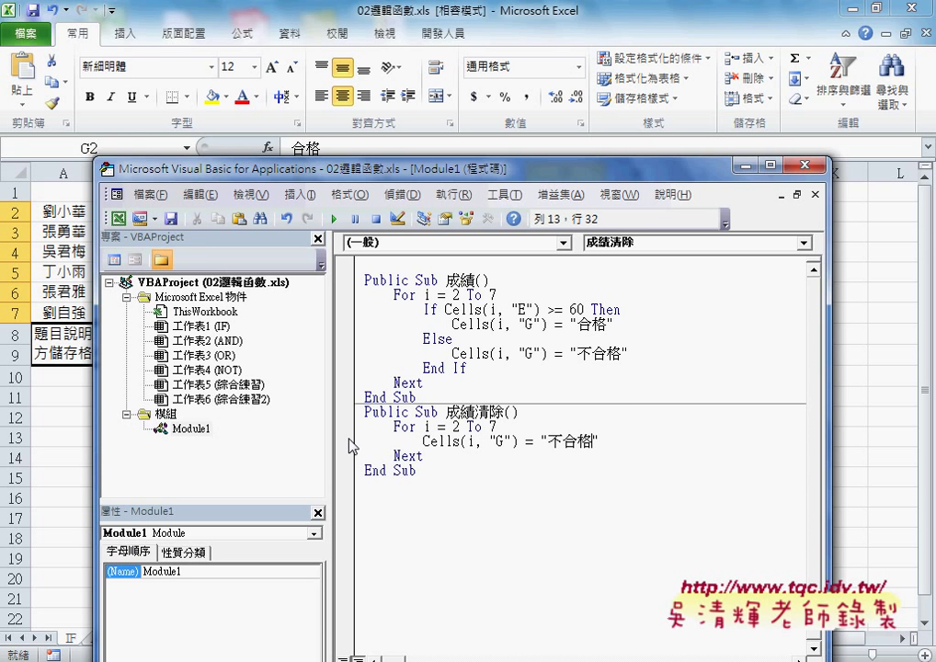
{"action": "key", "text": "BackSpace"}
{"action": "key", "text": "BackSpace"}
{"action": "key", "text": "BackSpace"}
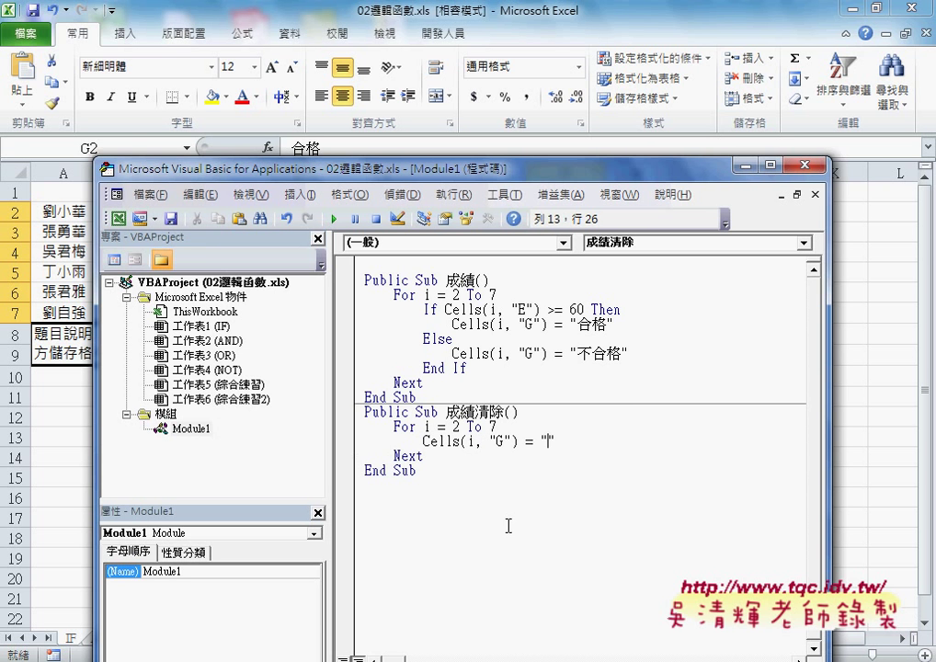
{"action": "left_click", "coordinate": [539, 507]}
{"action": "left_click_drag", "start_coordinate": [558, 173], "coordinate": [572, 337]}
Step: Run 成績清除 and 成績 from the editor to test clearing and refilling G2:G7
{"action": "left_click", "coordinate": [512, 589]}
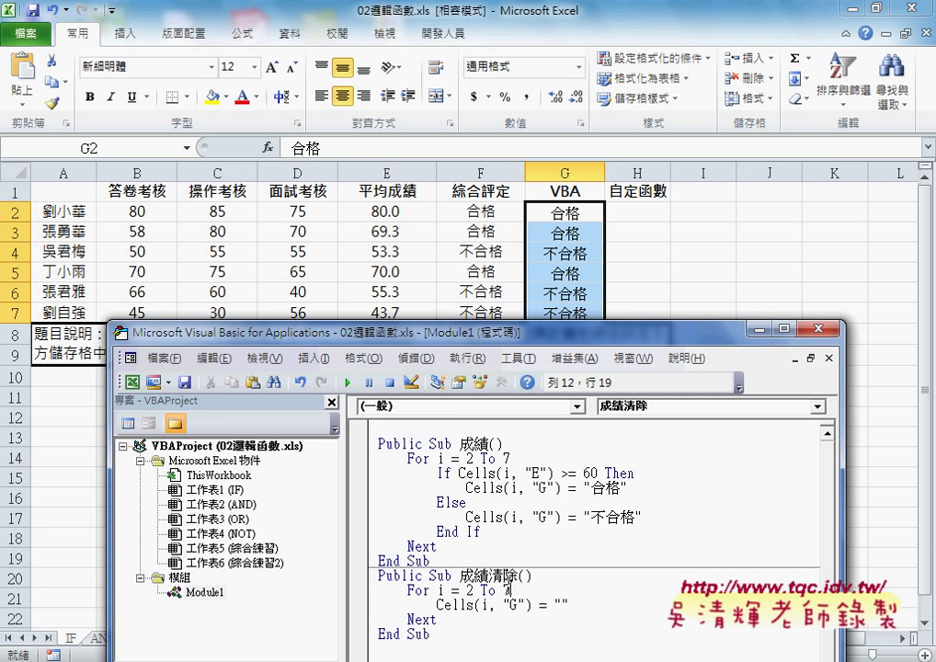
{"action": "left_click", "coordinate": [349, 382]}
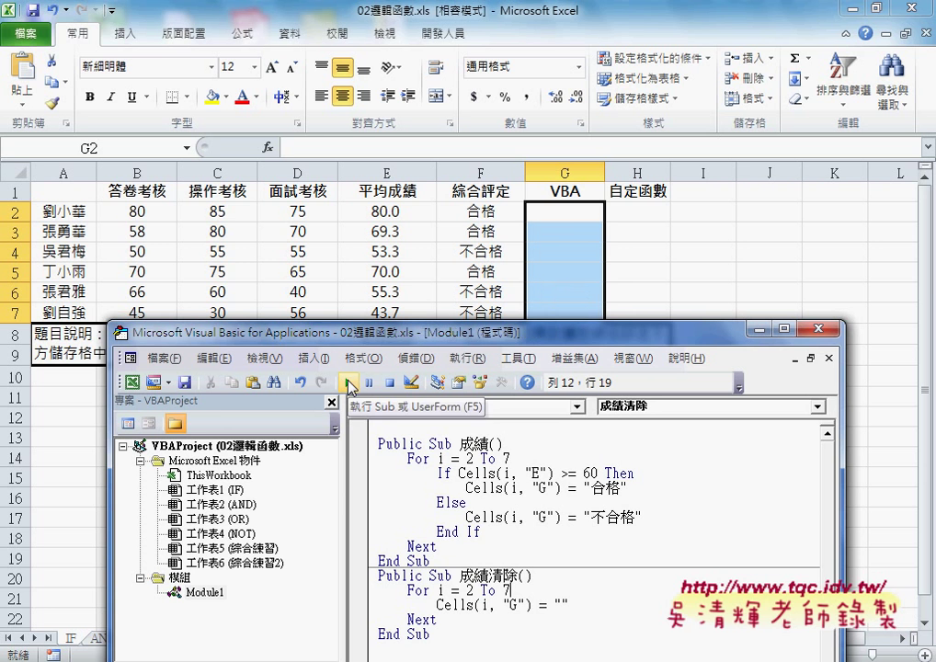
{"action": "left_click", "coordinate": [348, 383]}
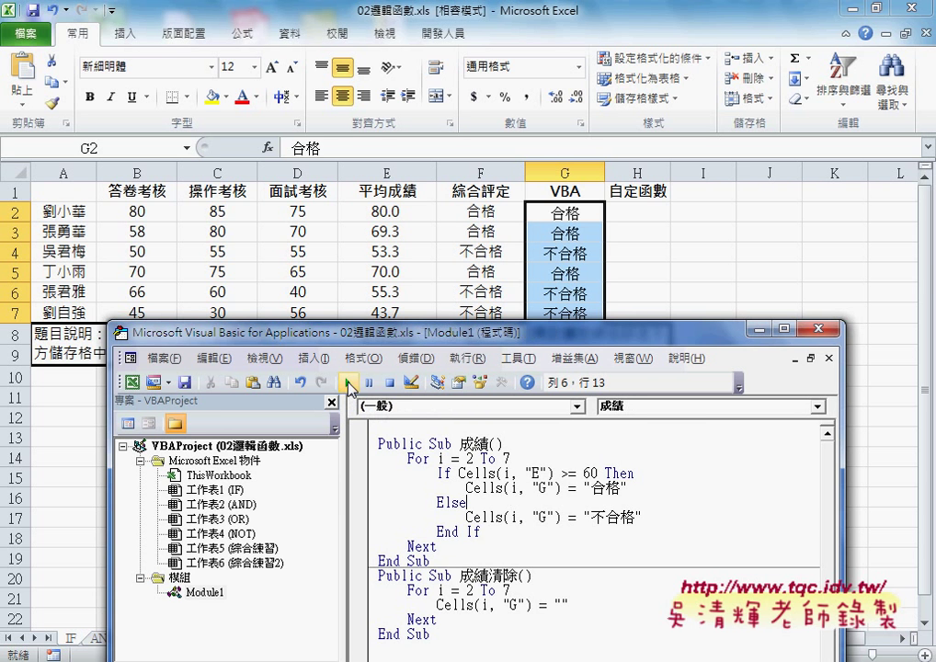
{"action": "key", "text": "ctrl+Down"}
{"action": "left_click", "coordinate": [349, 383]}
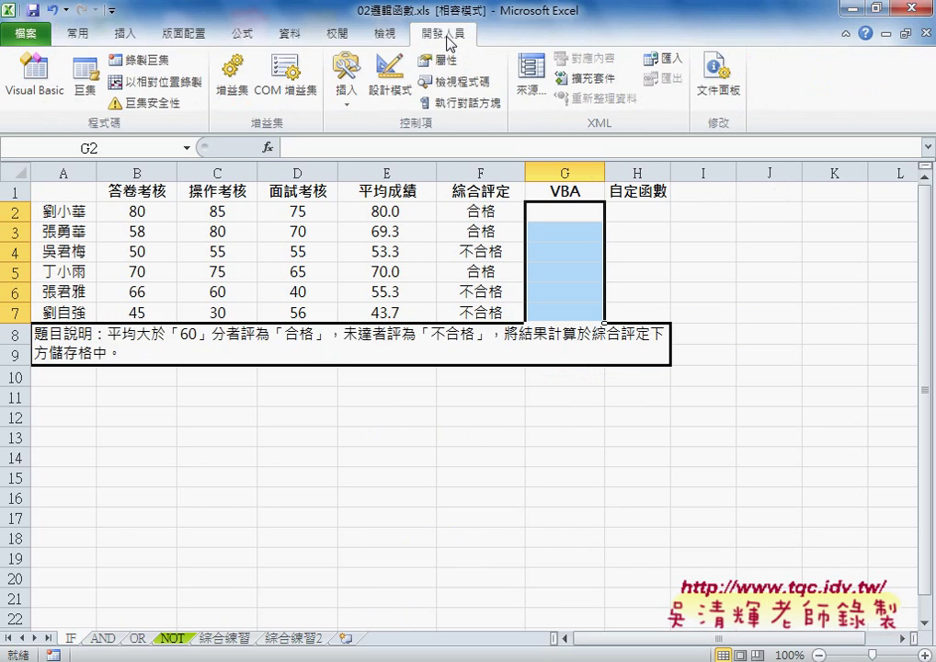
Step: Draw a button near J1 that runs the 成績 macro and caption it 成績
{"action": "left_click", "coordinate": [345, 78]}
{"action": "left_click", "coordinate": [339, 144]}
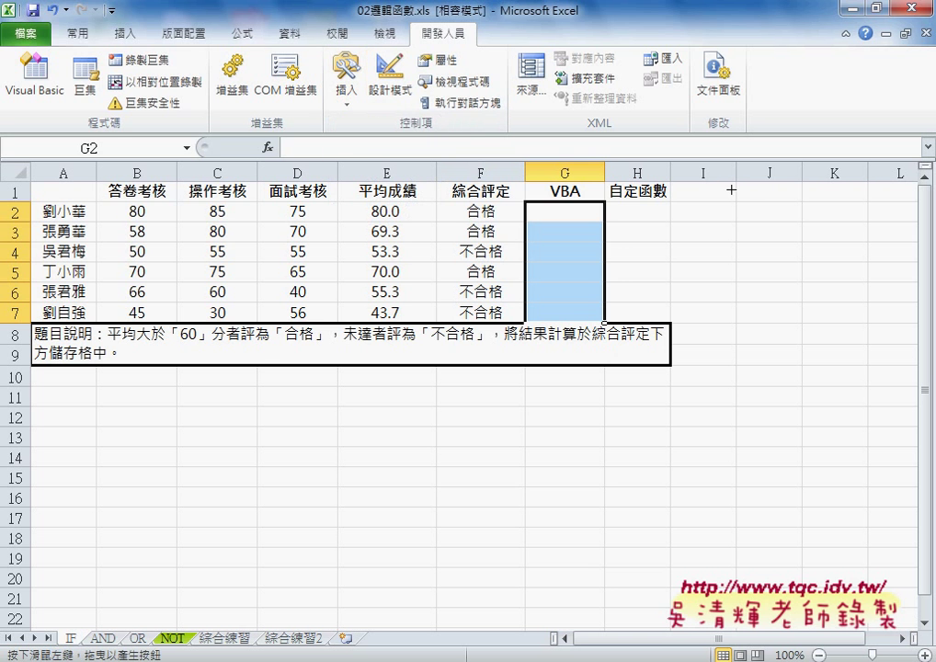
{"action": "left_click_drag", "start_coordinate": [742, 188], "coordinate": [812, 213]}
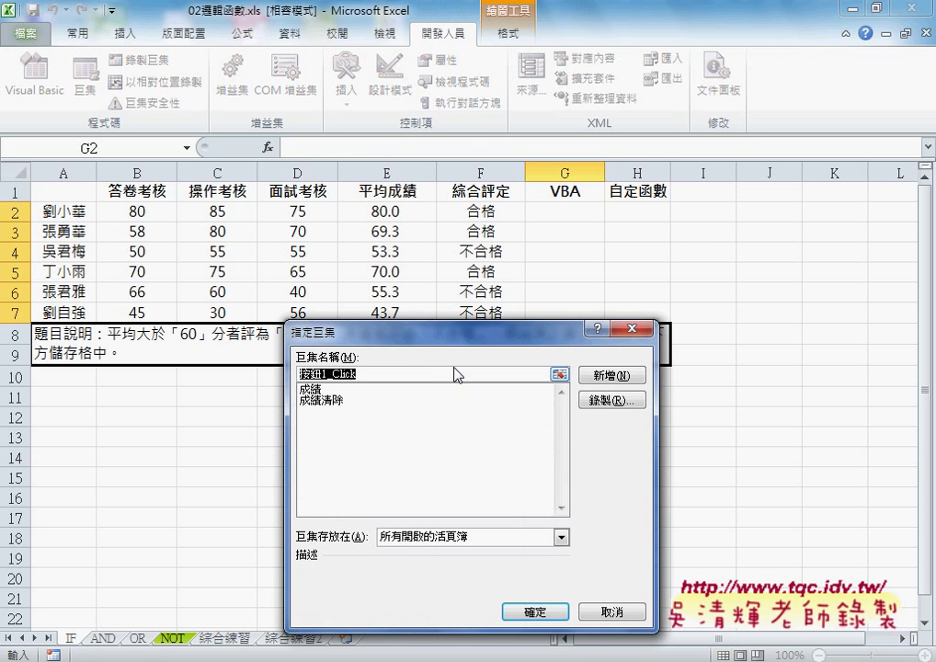
{"action": "left_click", "coordinate": [312, 389]}
{"action": "double_click", "coordinate": [308, 375]}
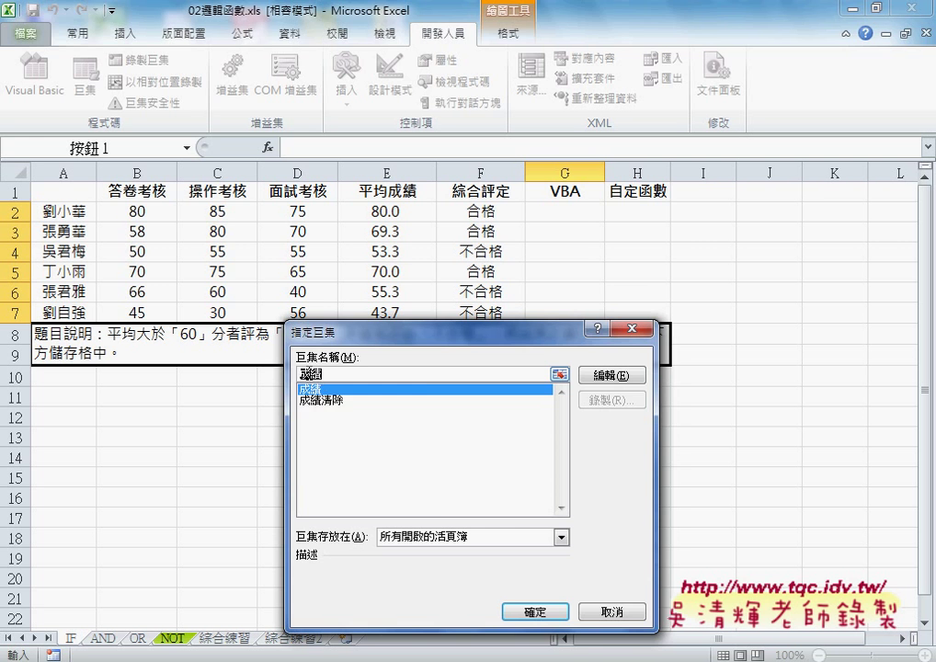
{"action": "right_click", "coordinate": [308, 375]}
{"action": "left_click", "coordinate": [350, 405]}
{"action": "left_click", "coordinate": [535, 611]}
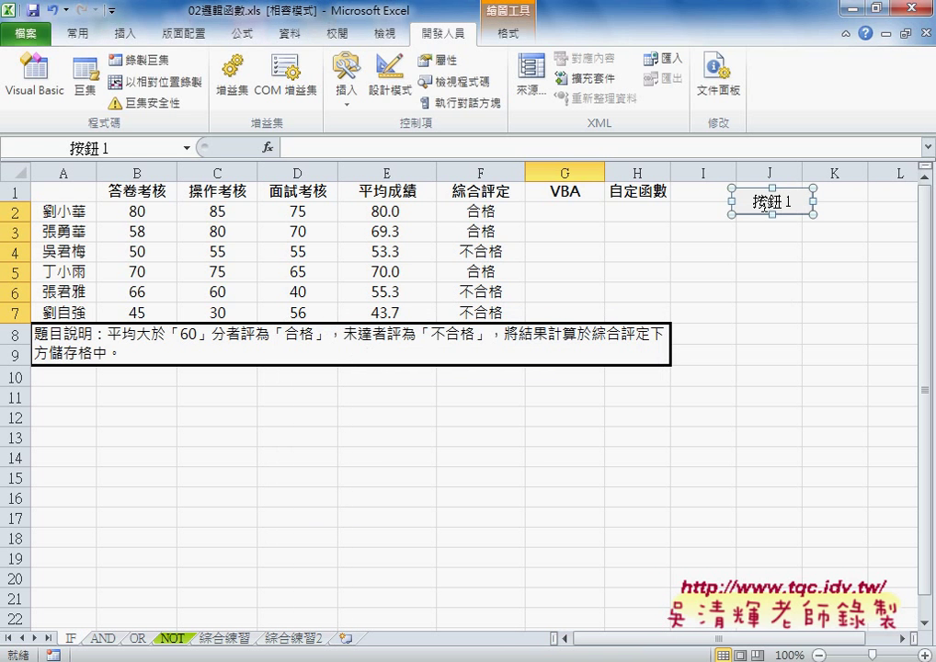
{"action": "key", "text": "Delete"}
{"action": "key", "text": "Delete"}
{"action": "key", "text": "Delete"}
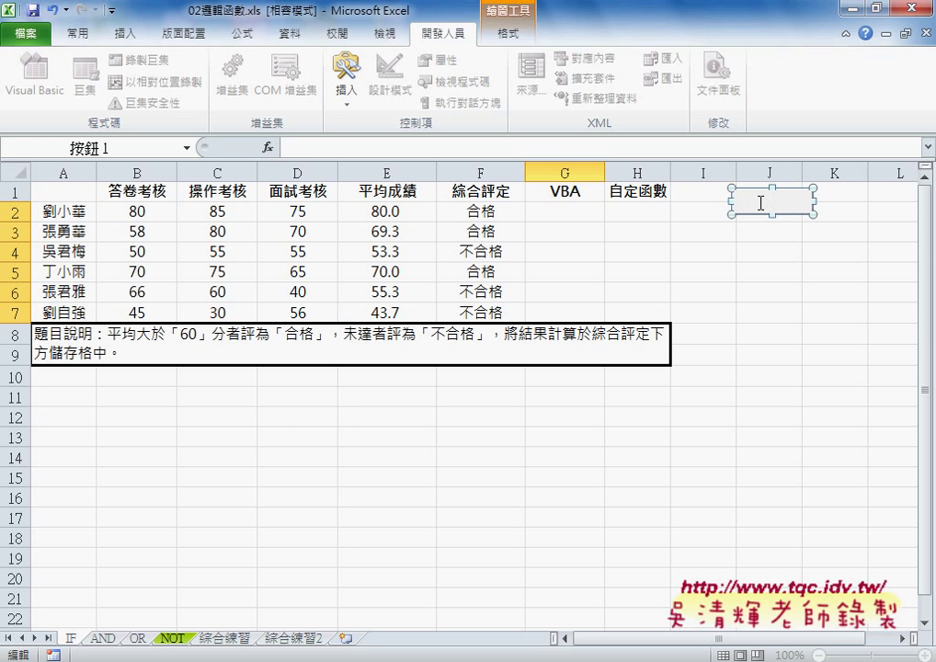
{"action": "key", "text": "ctrl+v"}
{"action": "left_click", "coordinate": [779, 252]}
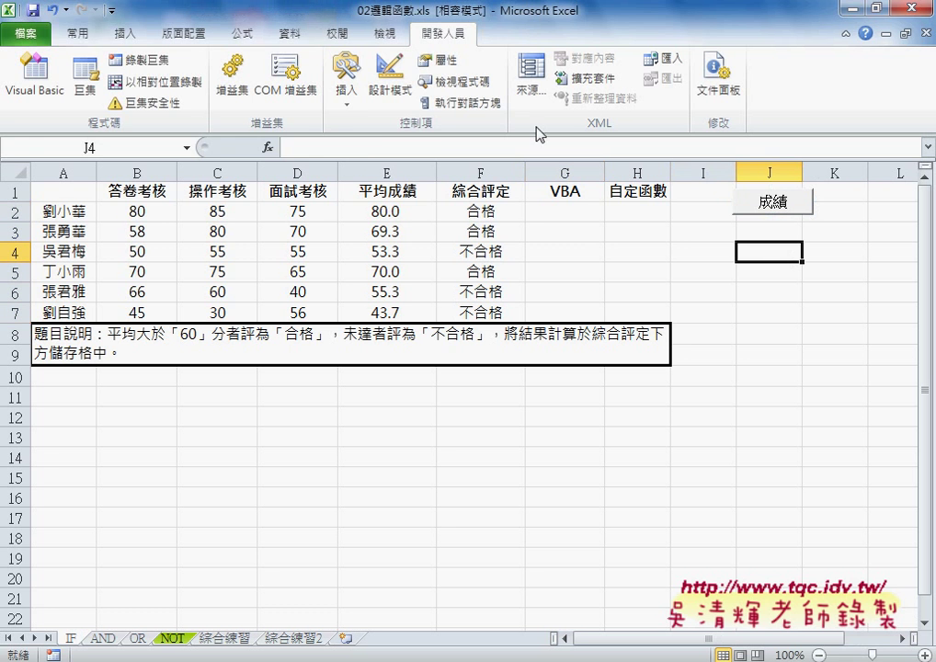
Step: Draw a second button below it that runs 成績清除, captioned 成績清除
{"action": "left_click", "coordinate": [346, 78]}
{"action": "left_click", "coordinate": [340, 145]}
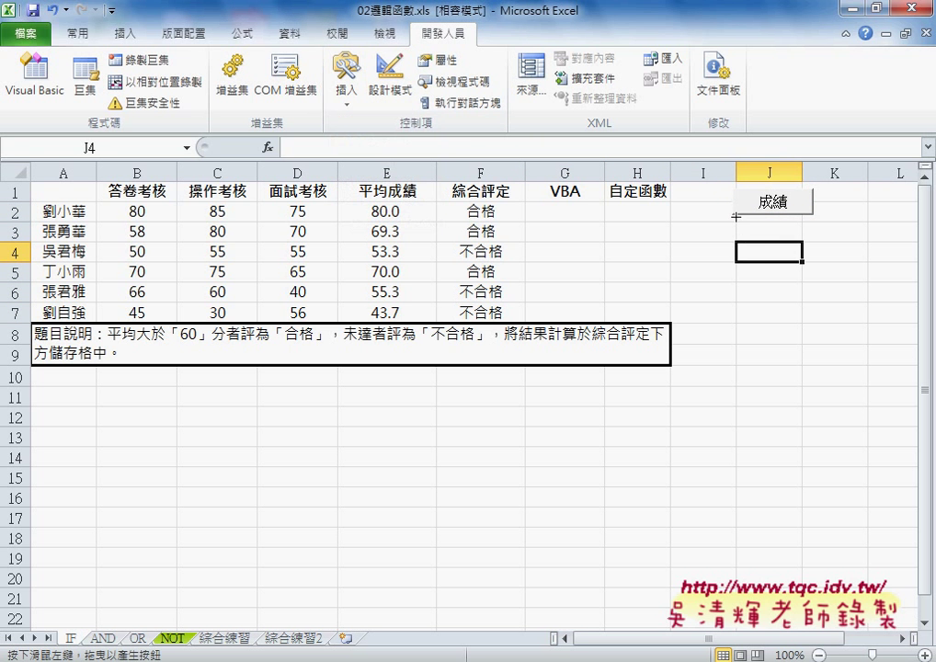
{"action": "left_click_drag", "start_coordinate": [731, 217], "coordinate": [814, 242]}
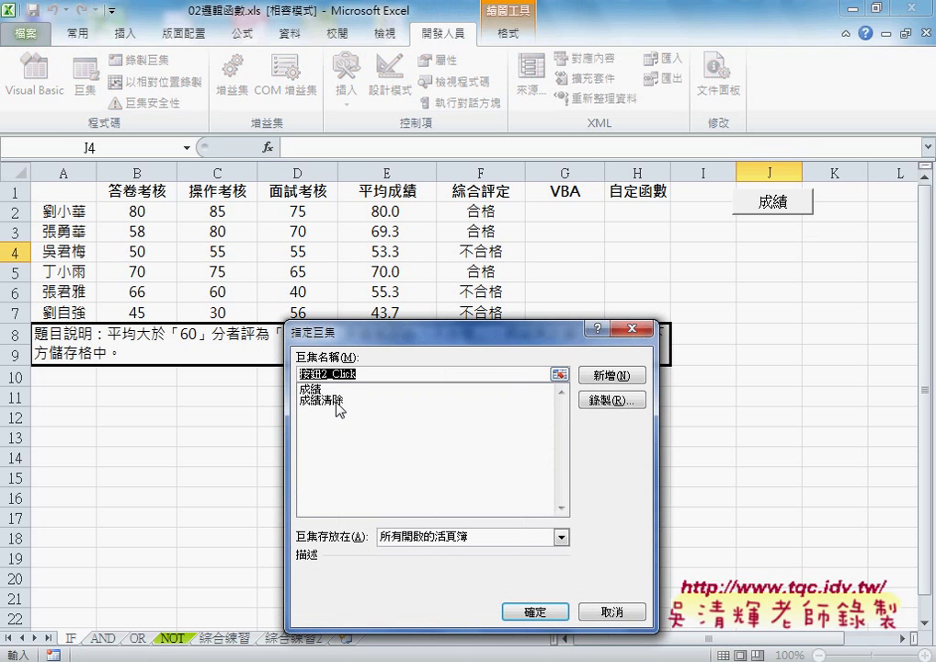
{"action": "left_click", "coordinate": [327, 401]}
{"action": "double_click", "coordinate": [321, 377]}
{"action": "right_click", "coordinate": [321, 377]}
{"action": "left_click", "coordinate": [333, 409]}
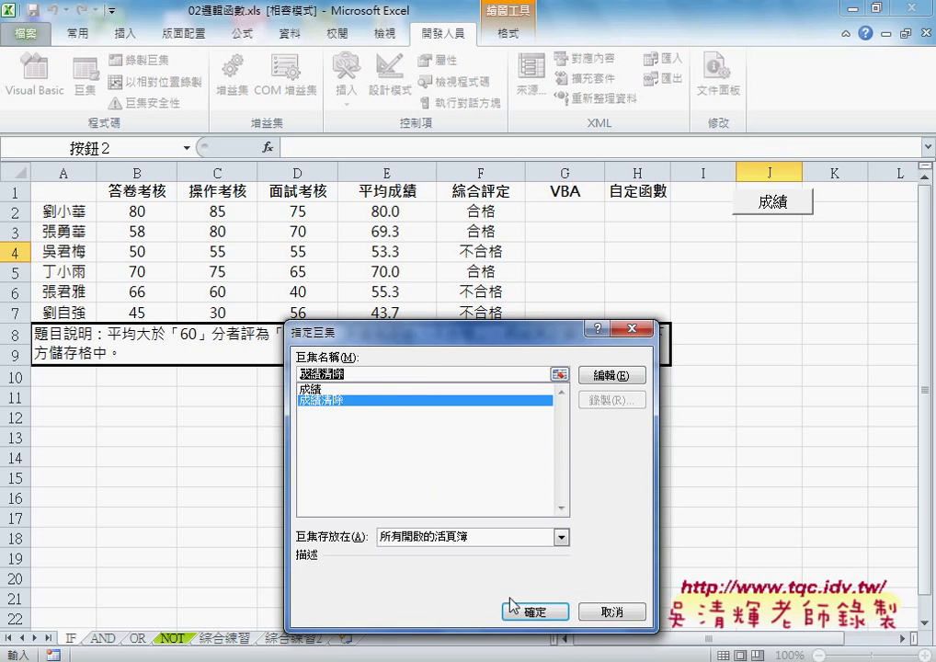
{"action": "left_click", "coordinate": [536, 611]}
{"action": "left_click", "coordinate": [781, 236]}
{"action": "key", "text": "BackSpace"}
{"action": "key", "text": "BackSpace"}
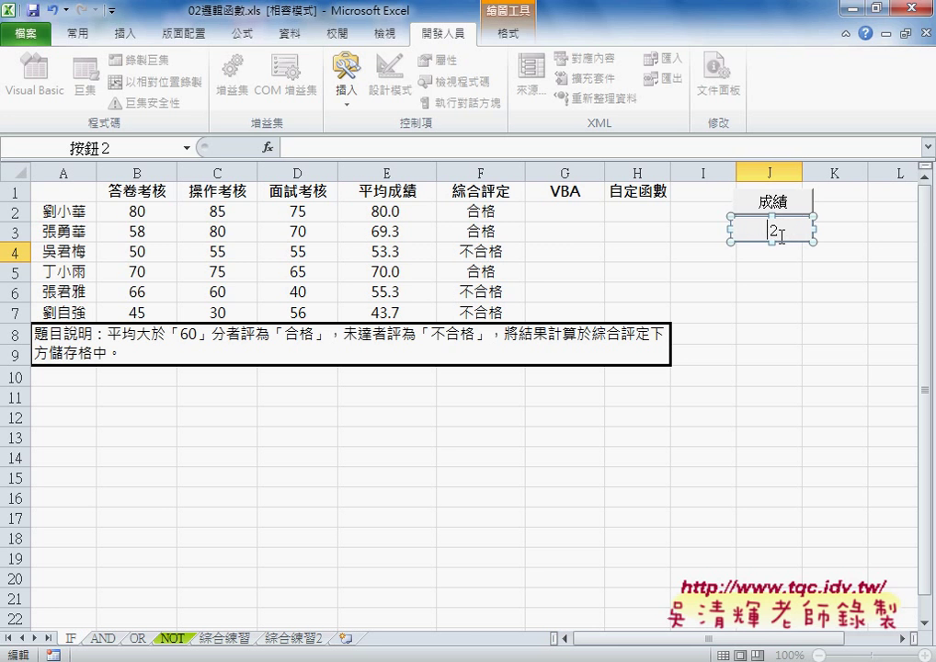
{"action": "key", "text": "ctrl+v"}
{"action": "left_click", "coordinate": [797, 310]}
Step: Test both buttons by filling and clearing column G twice, then reopen the VBA editor
{"action": "left_click", "coordinate": [786, 207]}
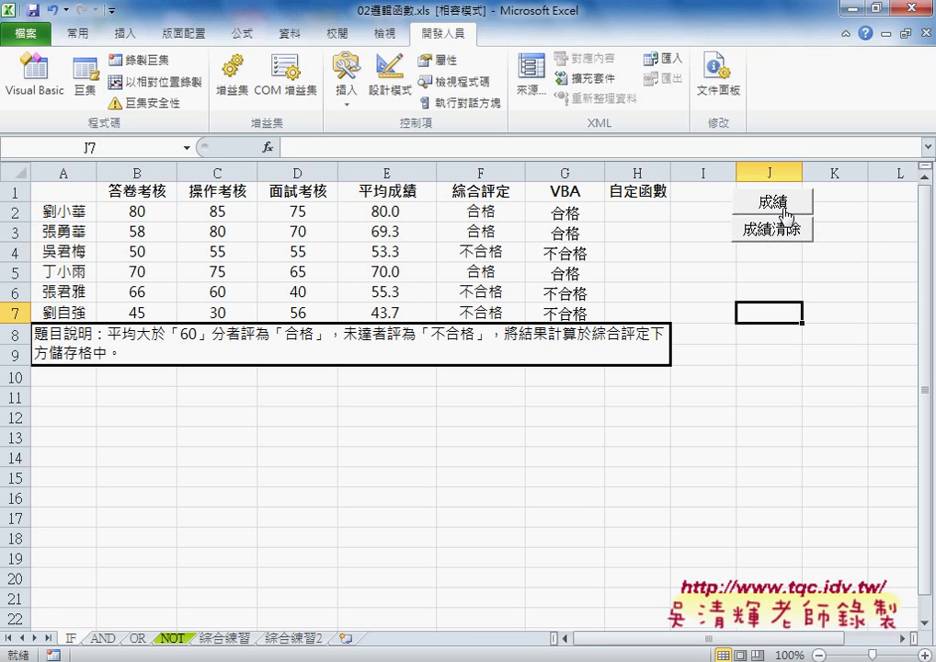
{"action": "left_click", "coordinate": [783, 231]}
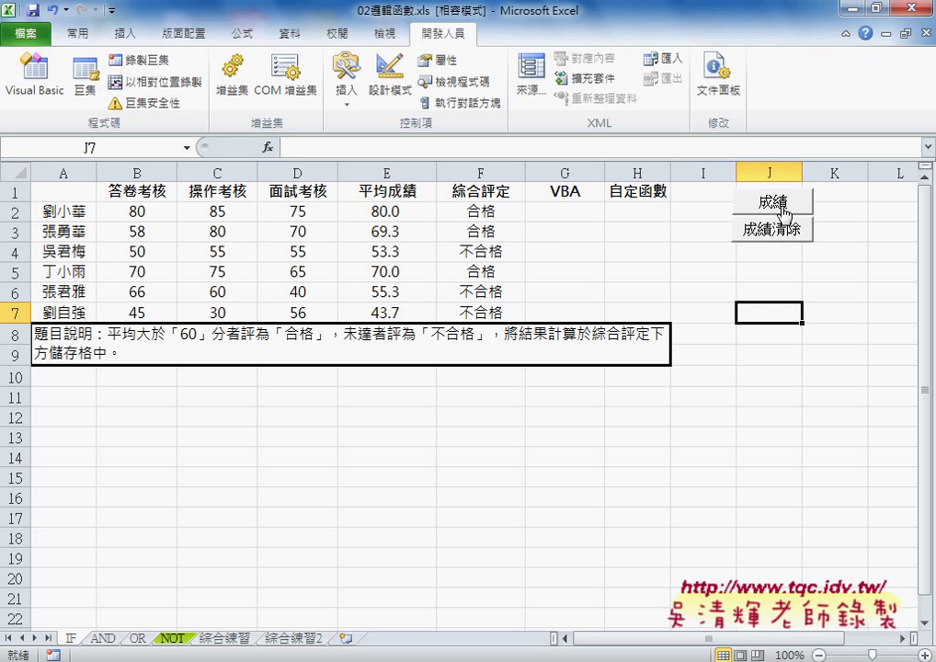
{"action": "left_click", "coordinate": [781, 208]}
{"action": "left_click", "coordinate": [783, 231]}
{"action": "key", "text": "alt+F11"}
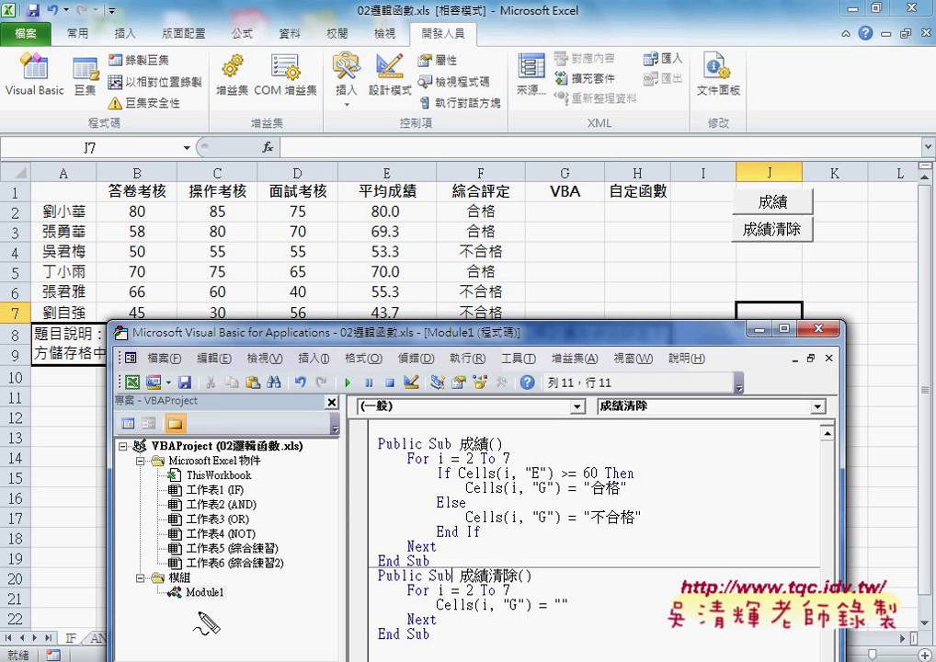
Step: Mark up the VBA code with the screen pen, then clear the annotations
{"action": "mouse_move", "coordinate": [210, 611]}
{"action": "left_mouse_down"}
{"action": "mouse_move", "coordinate": [173, 567]}
{"action": "mouse_move", "coordinate": [217, 606]}
{"action": "left_mouse_up"}
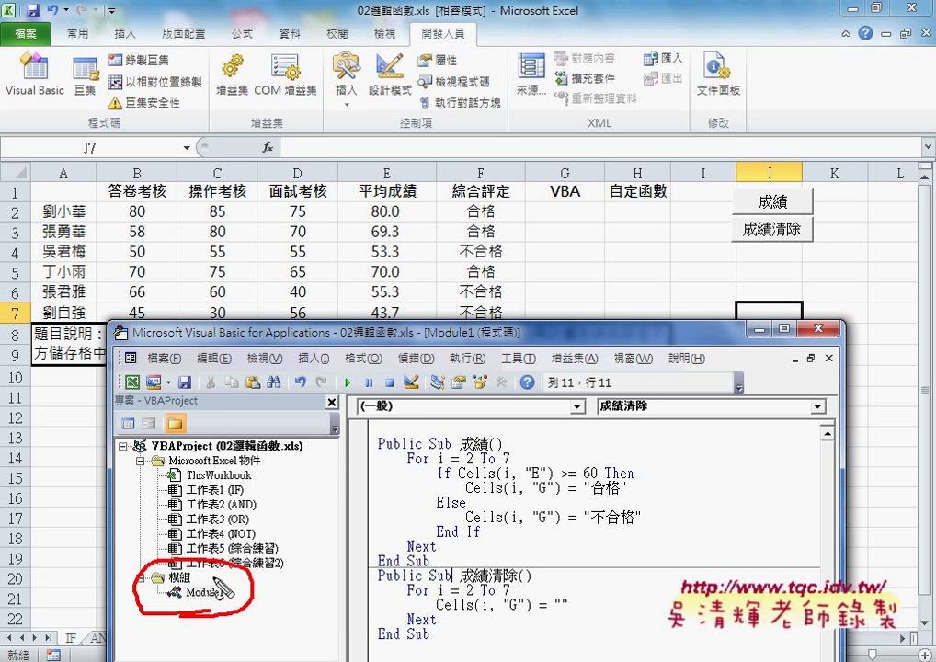
{"action": "left_click_drag", "start_coordinate": [316, 342], "coordinate": [327, 357]}
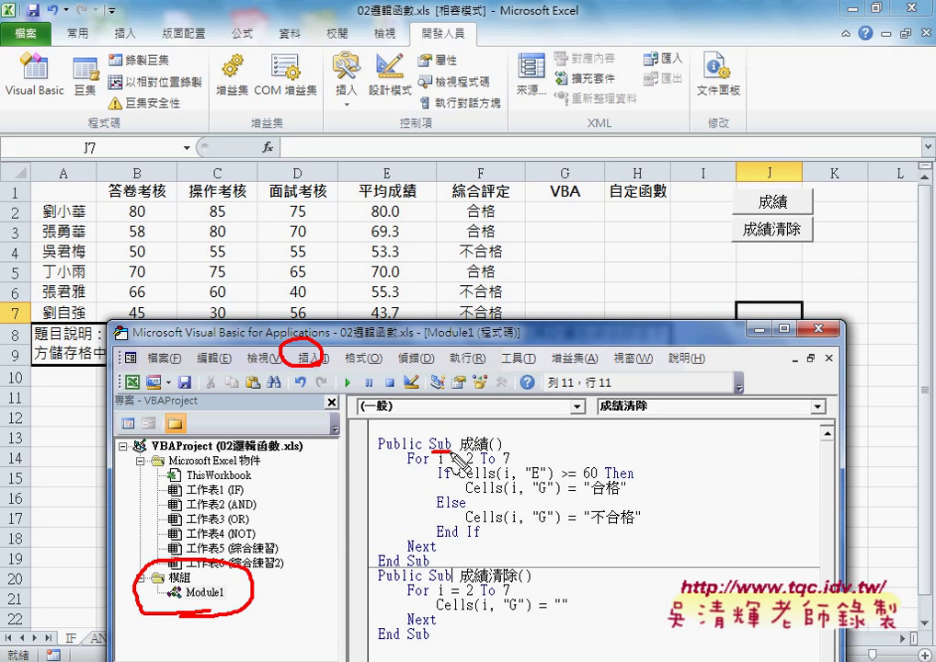
{"action": "left_click_drag", "start_coordinate": [428, 453], "coordinate": [479, 452]}
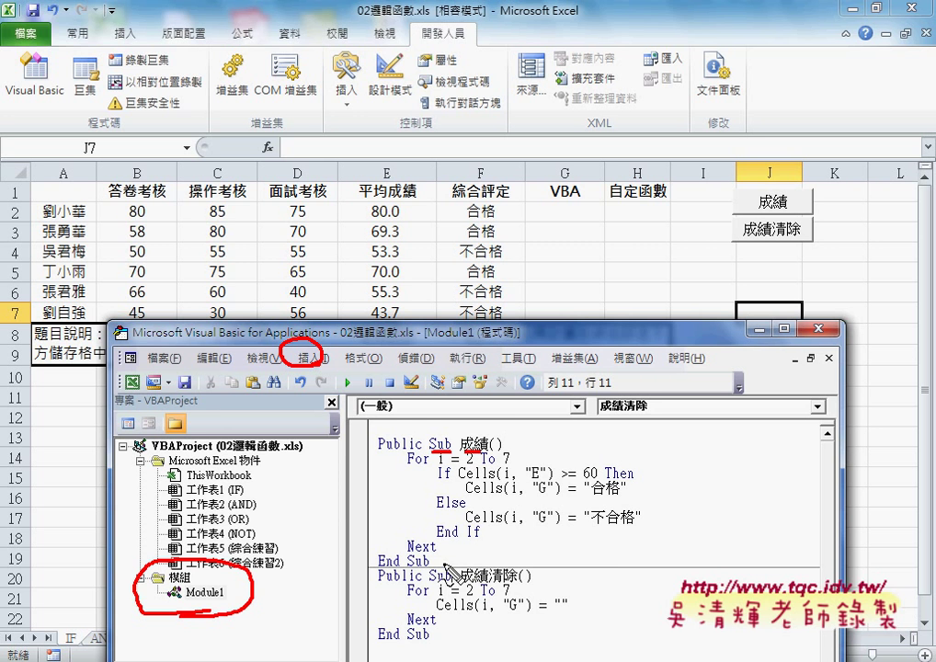
{"action": "left_click_drag", "start_coordinate": [427, 554], "coordinate": [564, 562]}
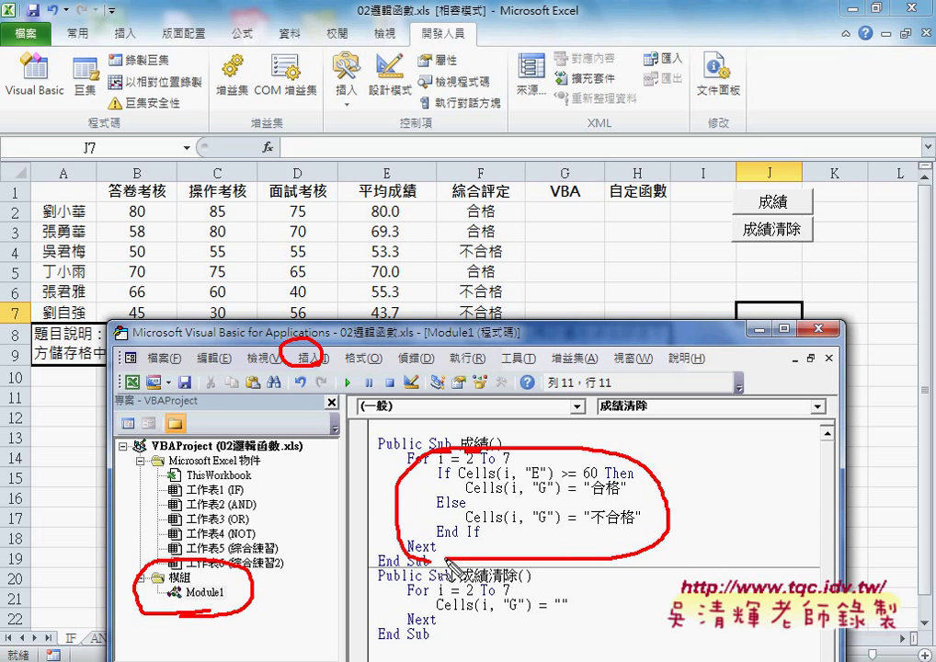
{"action": "key", "text": "Escape"}
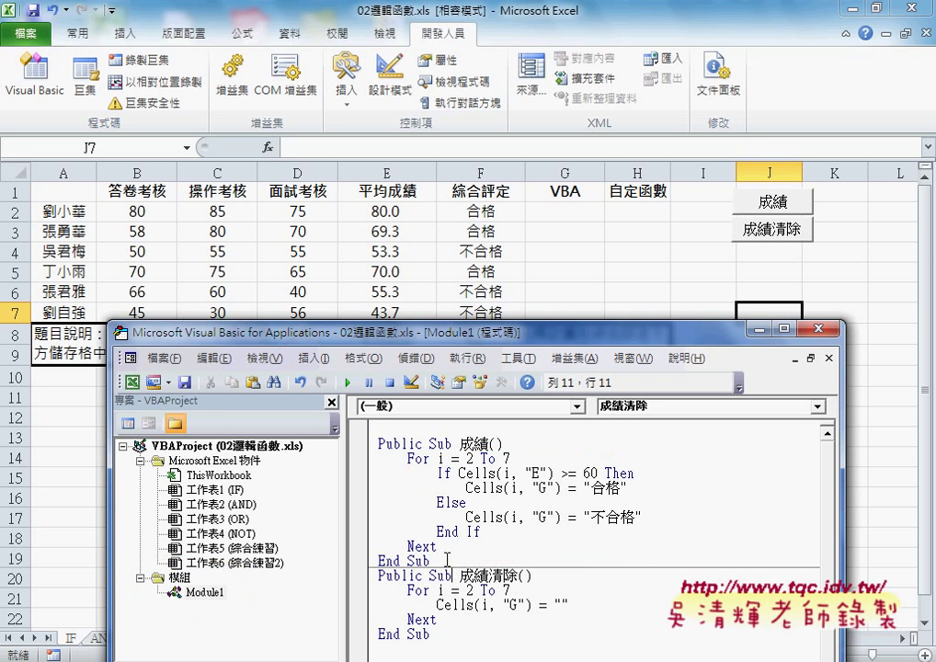
Step: Switch to the browser's index.html notes and select the Public Sub 成績() code block
{"action": "key", "text": "alt+Tab"}
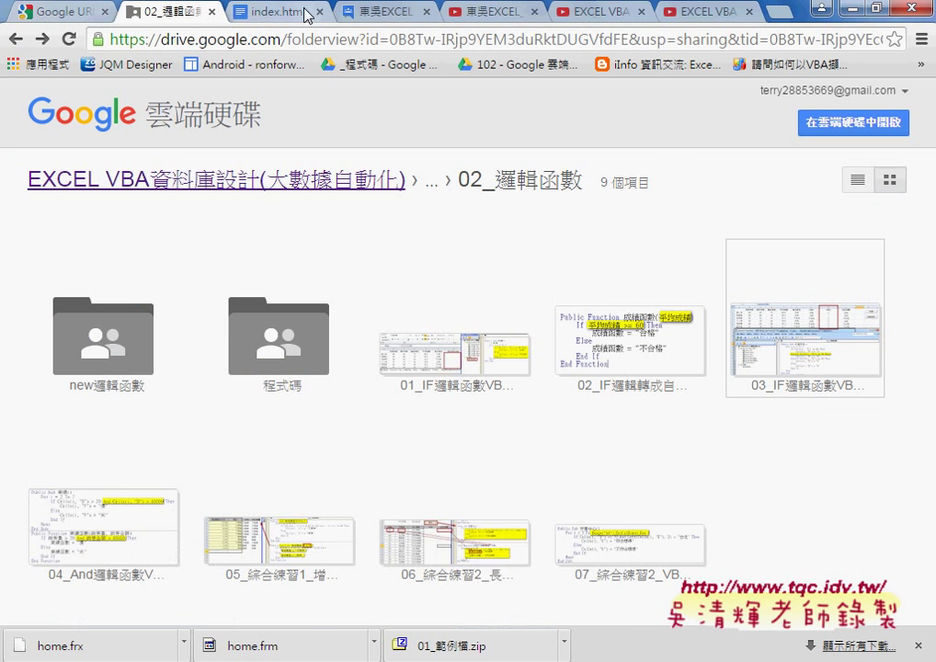
{"action": "left_click", "coordinate": [300, 13]}
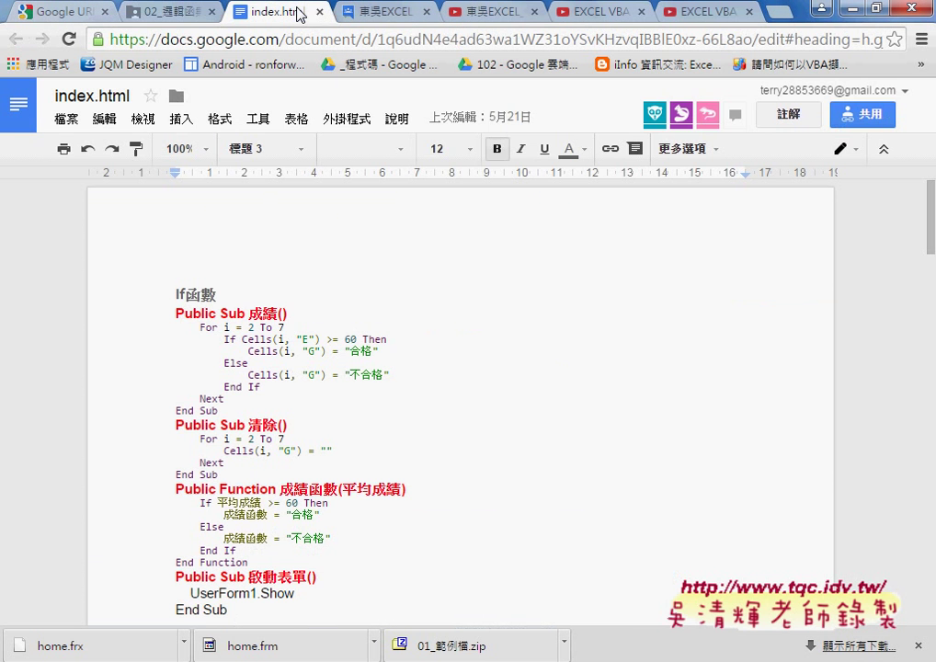
{"action": "left_click_drag", "start_coordinate": [242, 408], "coordinate": [167, 317]}
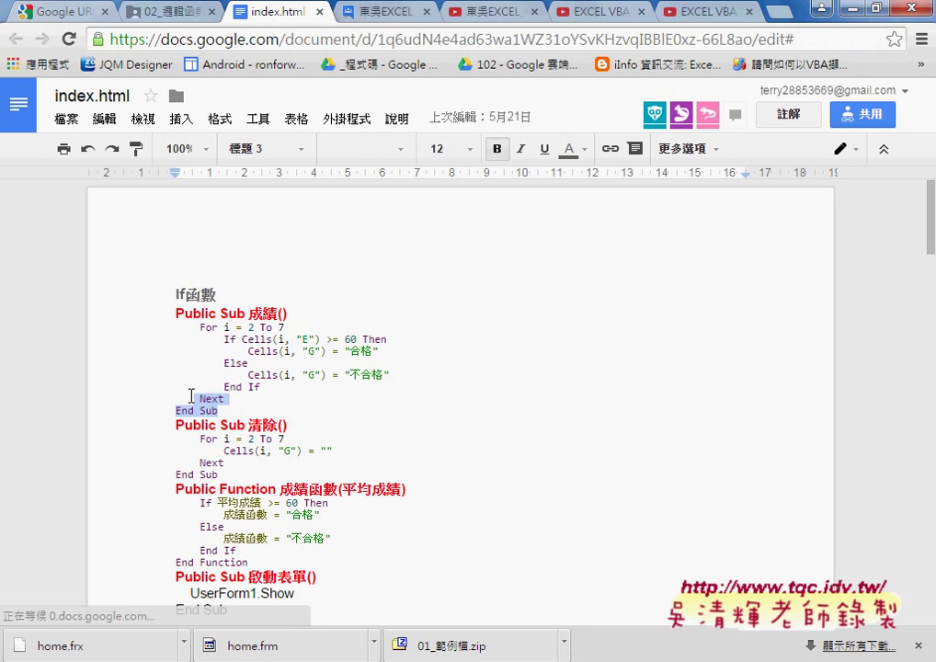